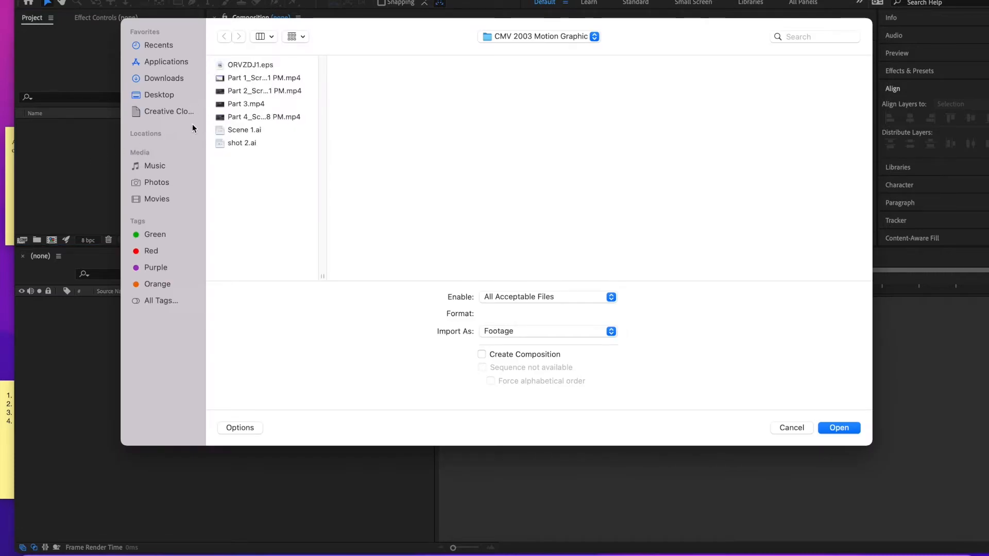
- Import myRocket.psd from the Desktop's COM 1123 folder as a Composition with editable layer styles
left_click(165, 96)
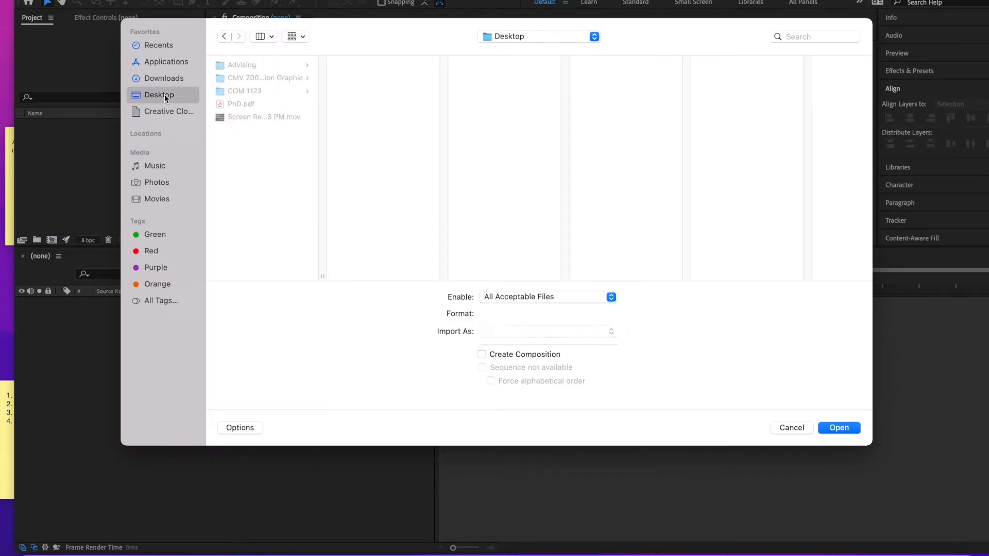
left_click(238, 95)
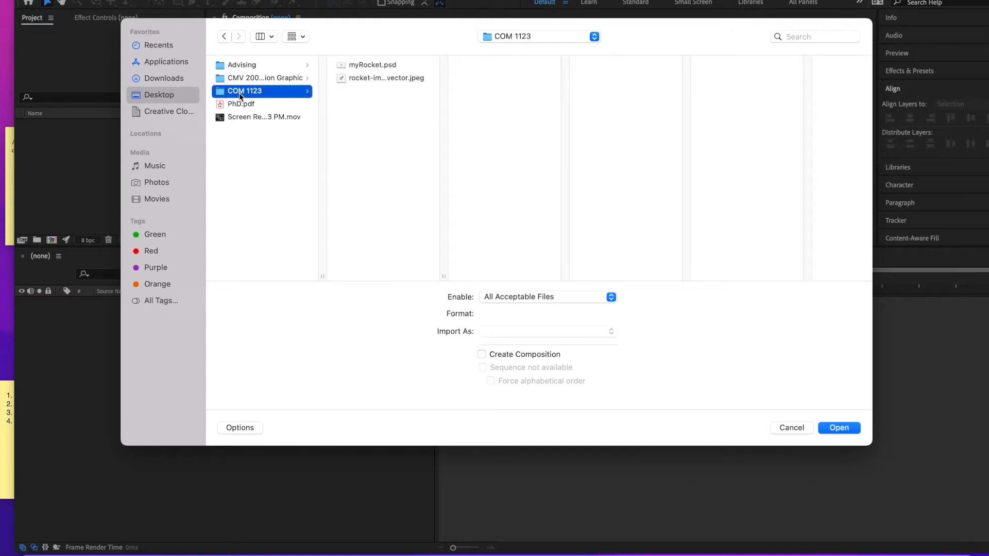
left_click(397, 69)
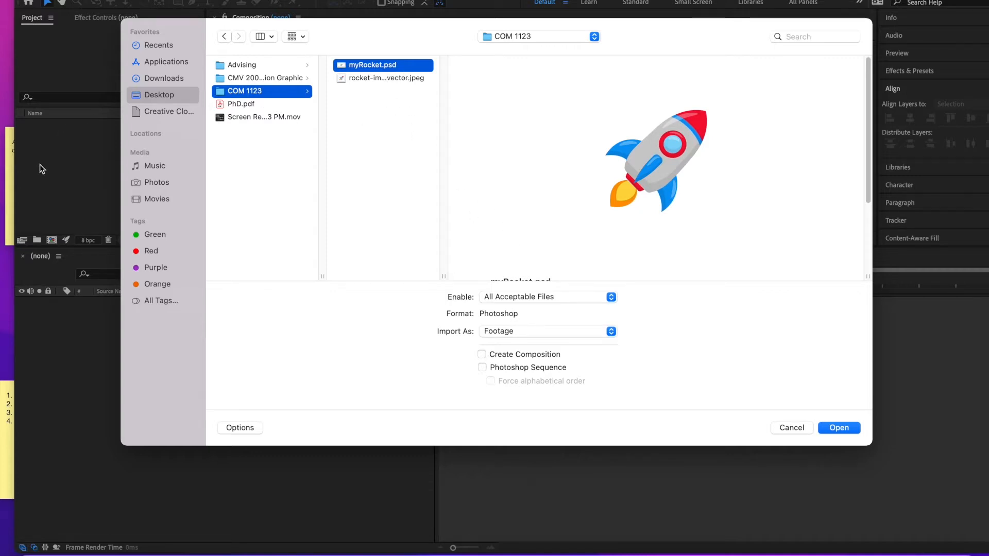
left_click(514, 334)
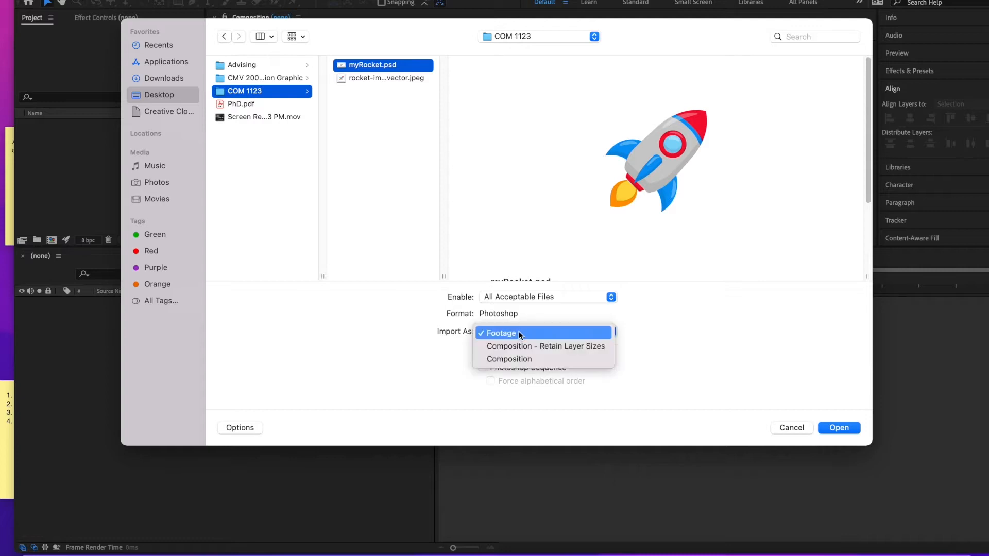
left_click(522, 359)
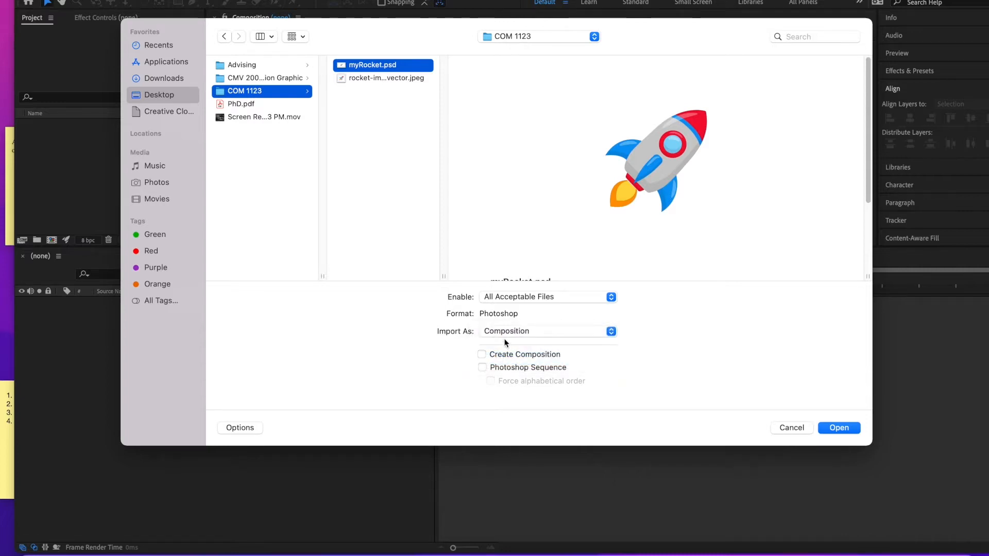
left_click(839, 428)
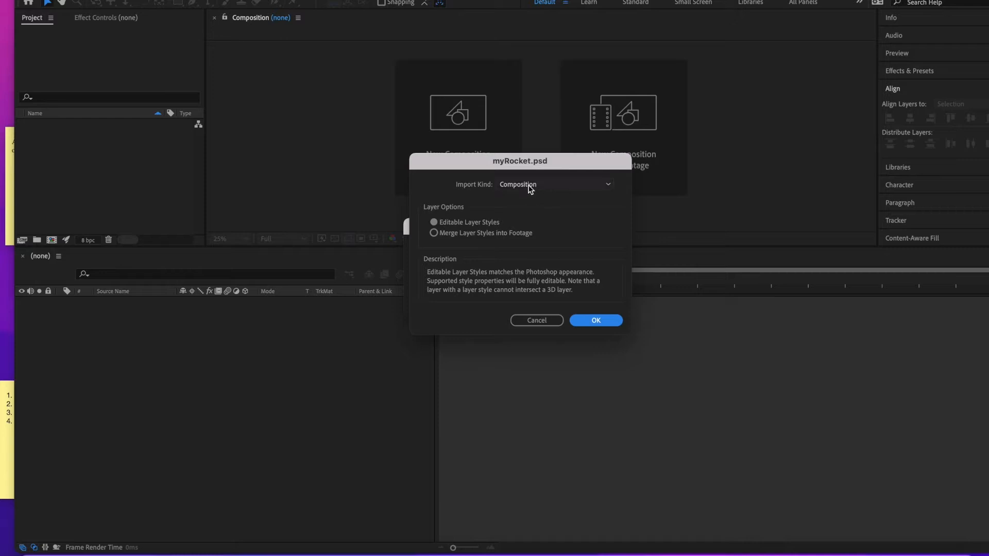
left_click(593, 320)
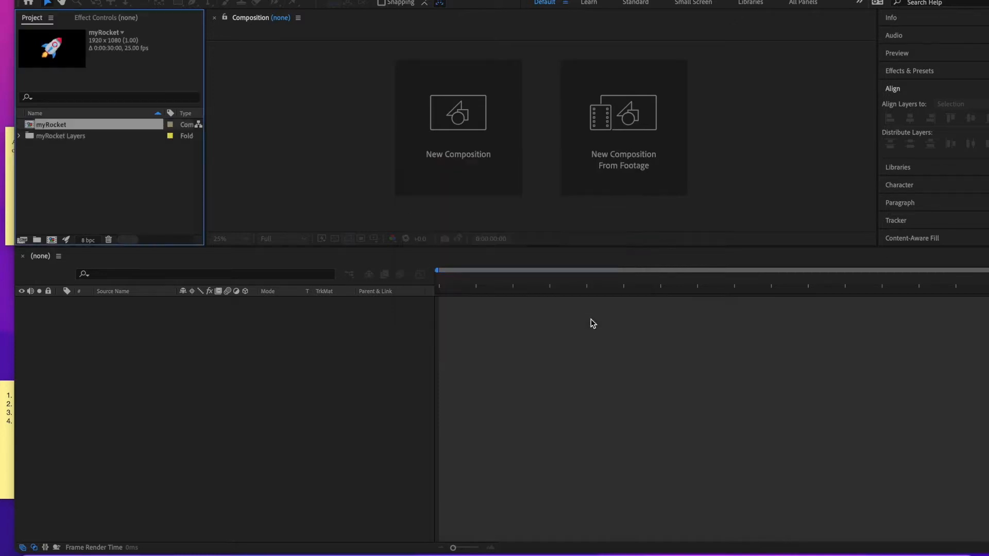
- Open the myRocket composition and solo the fire layer, selecting it in the viewer
double_click(55, 124)
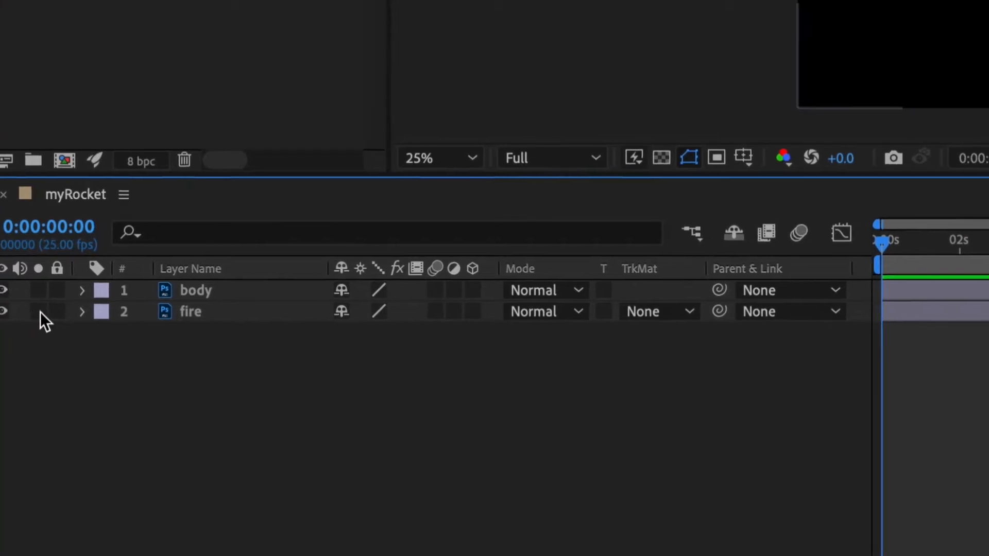
left_click(40, 311)
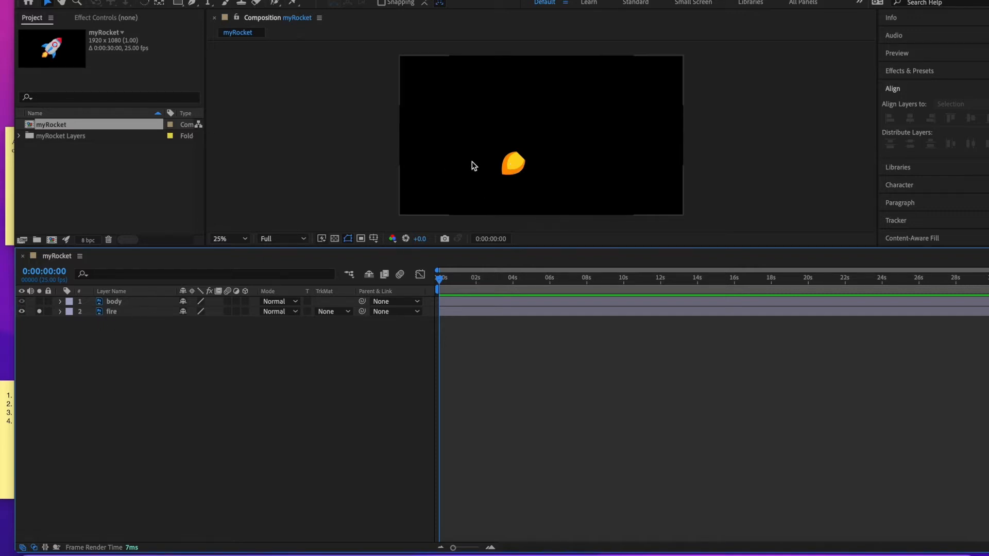
left_click(513, 169)
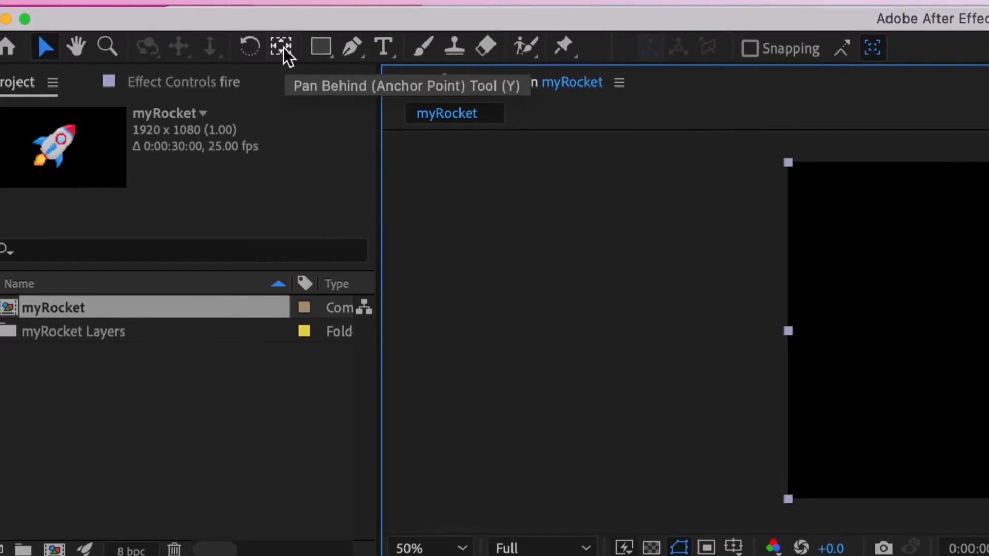
- Move the fire layer's anchor point to the top of the flame with the Pan Behind tool, then unsolo it
left_click(283, 48)
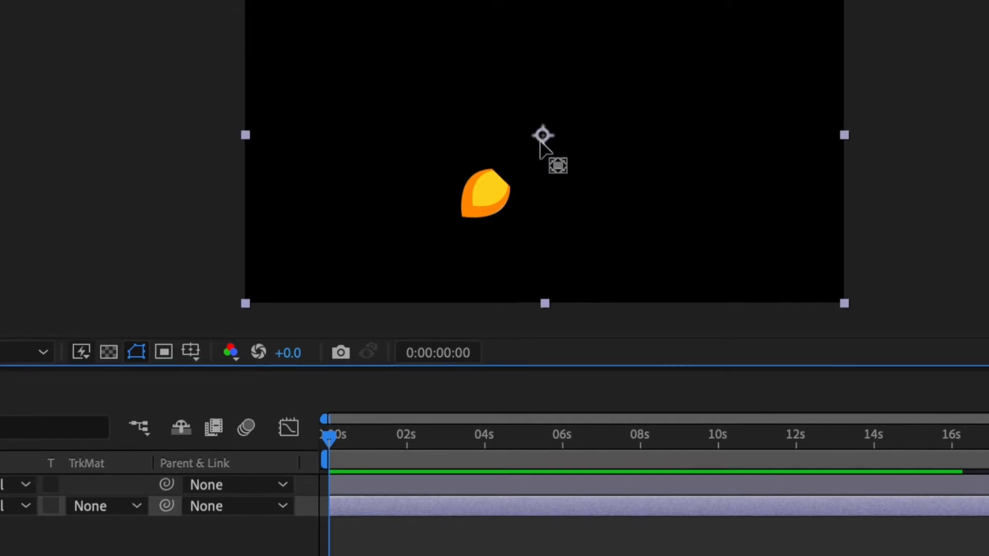
left_click_drag(540, 141, 528, 156)
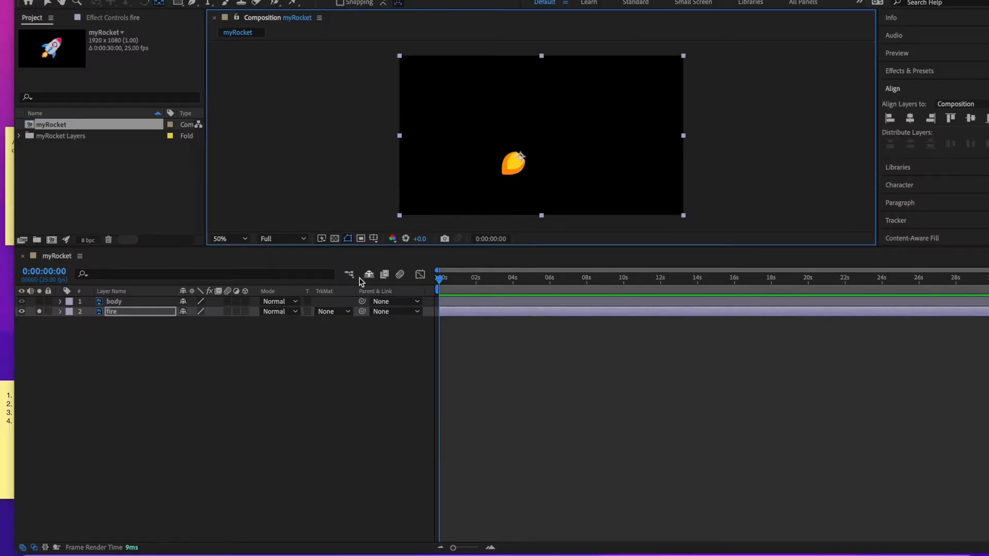
left_click(39, 312)
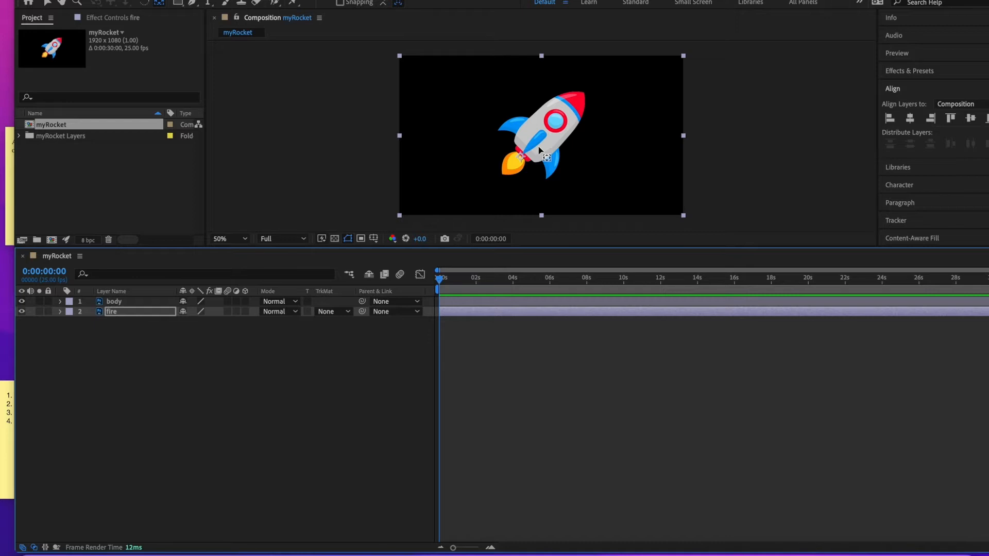
- Reveal the fire layer's Scale property and set a Scale keyframe at 0 seconds
key("Return")
key("s")
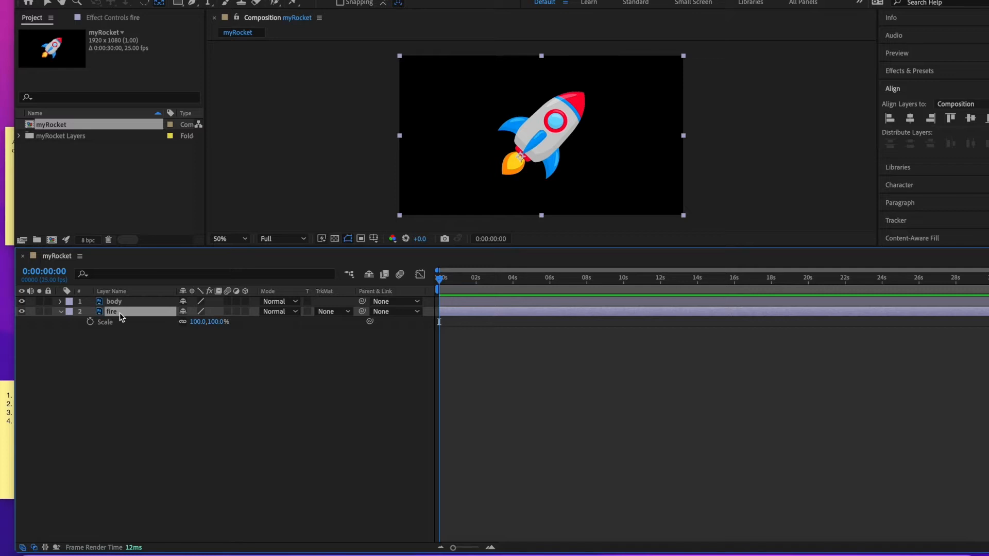
left_click(90, 322)
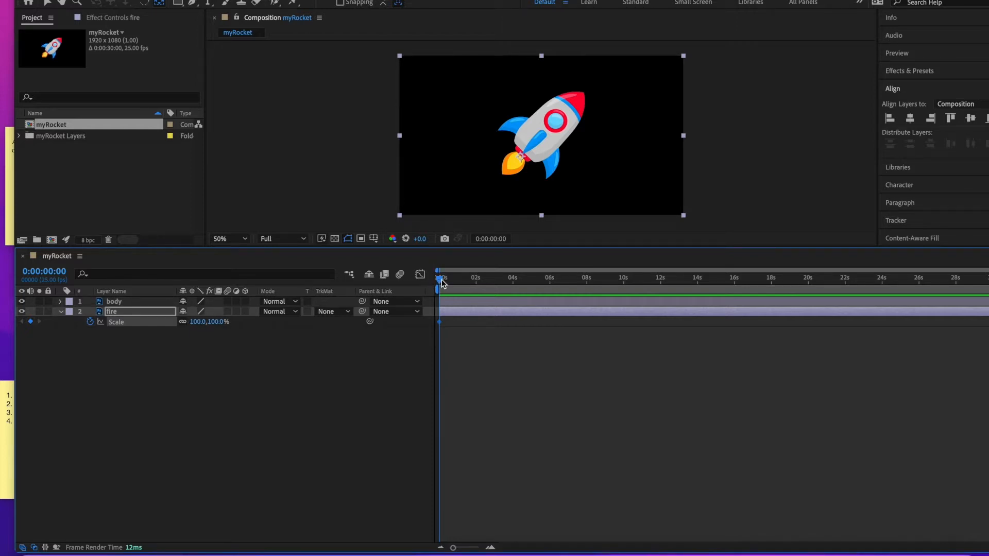
- Add a Scale keyframe at 1 second with the fire layer's Scale set to 200%
left_click_drag(442, 281, 478, 285)
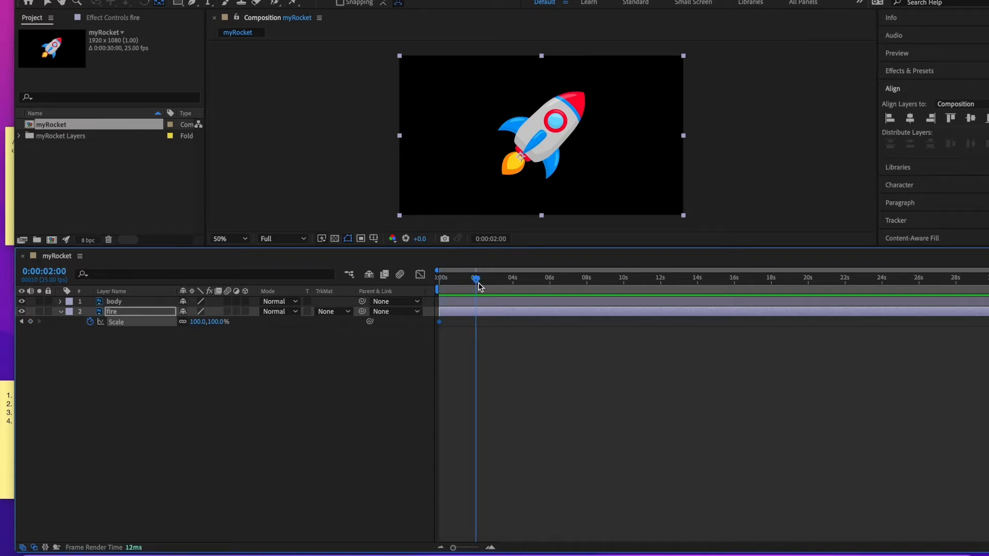
left_click_drag(478, 286, 460, 286)
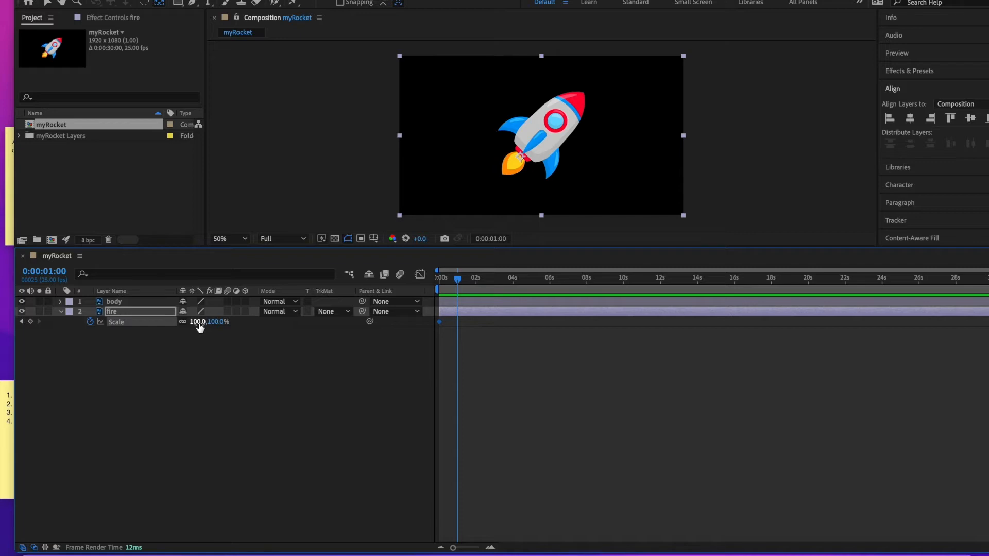
left_click(31, 322)
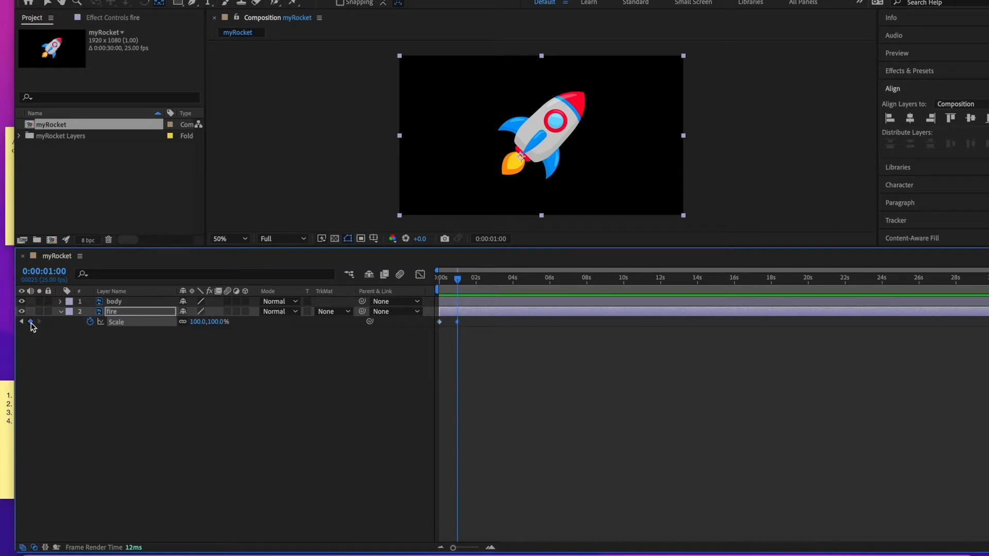
left_click(196, 323)
type("200")
key("Return")
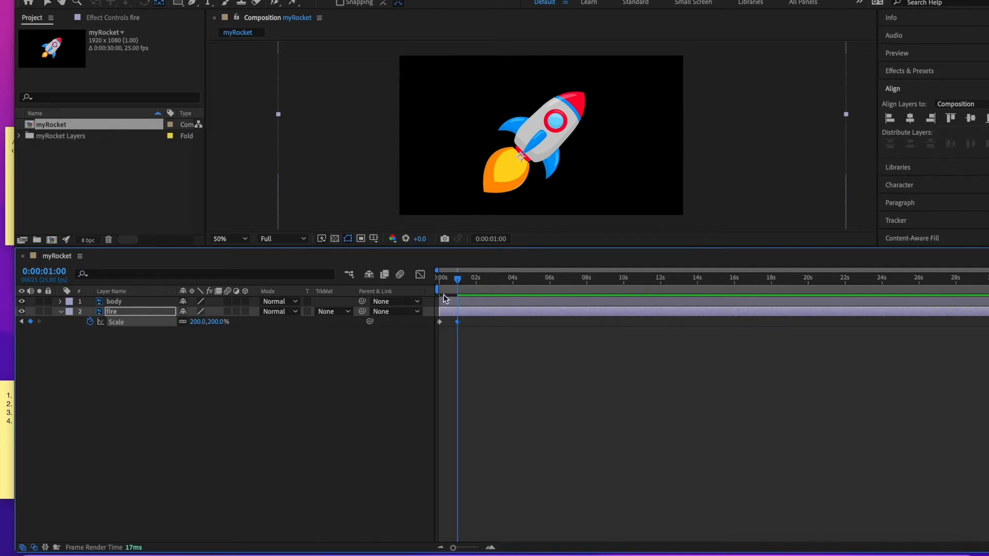
- Set the fire layer's Scale to 100% at 2 seconds
left_click_drag(457, 280, 479, 283)
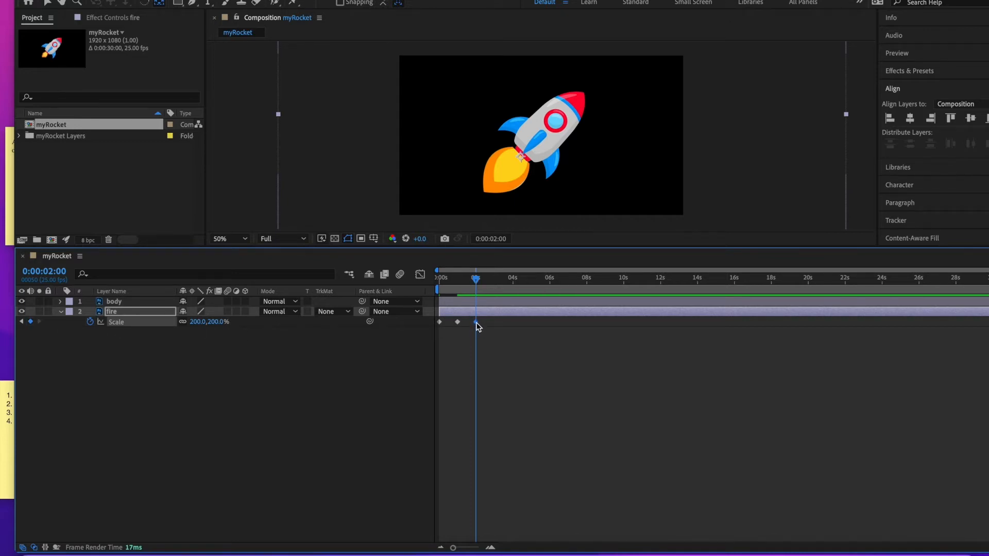
left_click(194, 325)
type("100")
key("Return")
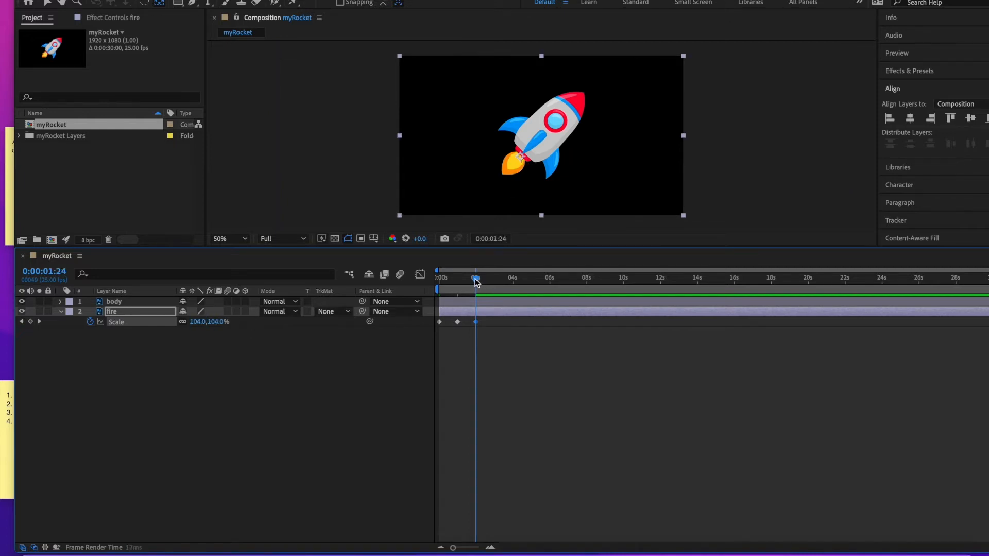
- Add the expression loopOut("cycle",0) to the fire layer's Scale property
left_click(434, 282)
left_click_drag(440, 284, 475, 307)
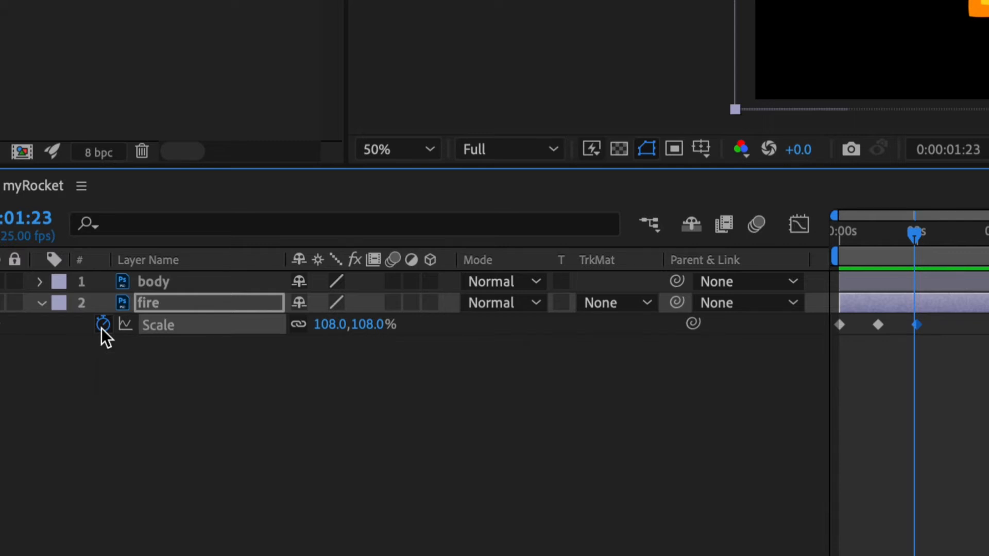
left_click(102, 326, "alt")
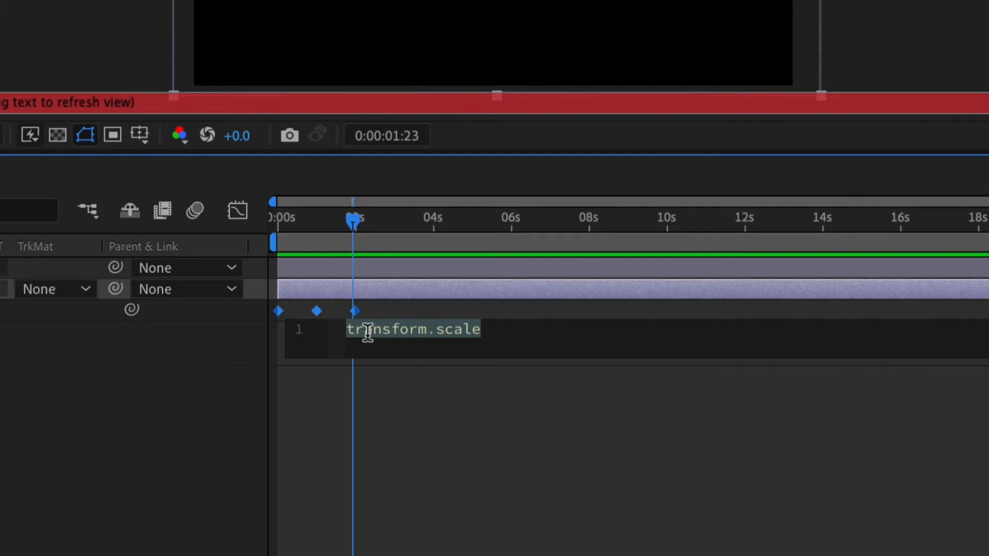
type("loop")
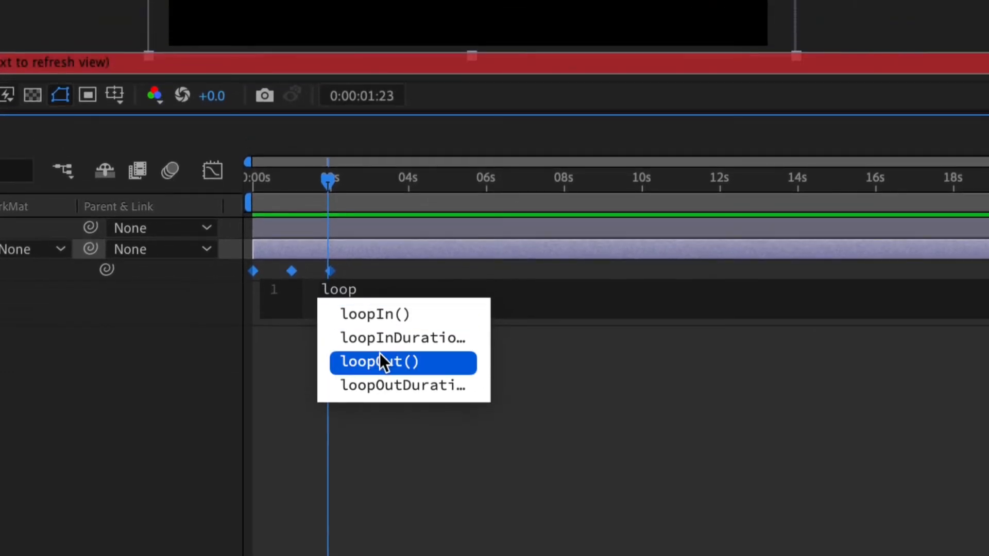
left_click(379, 355)
type("\"")
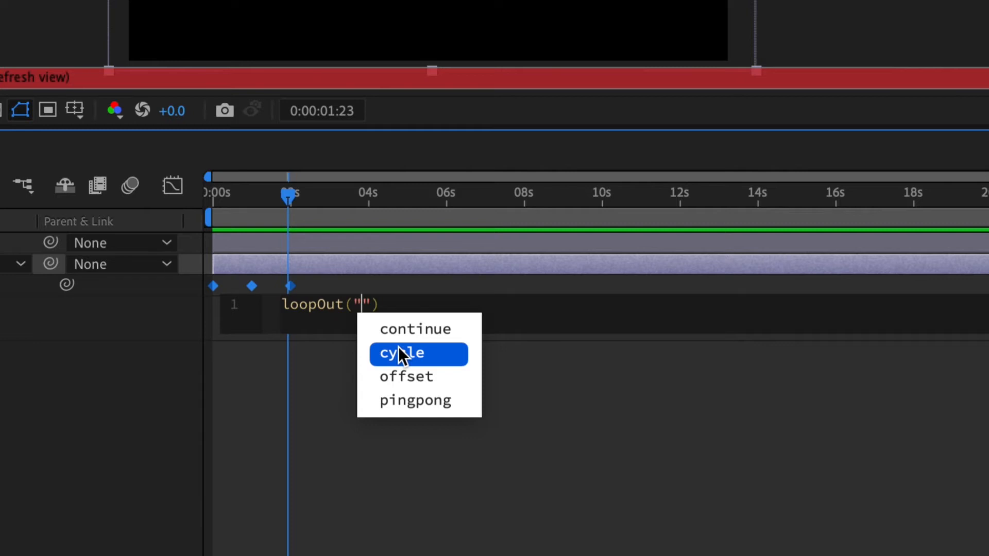
left_click(398, 353)
key("Right")
type(",")
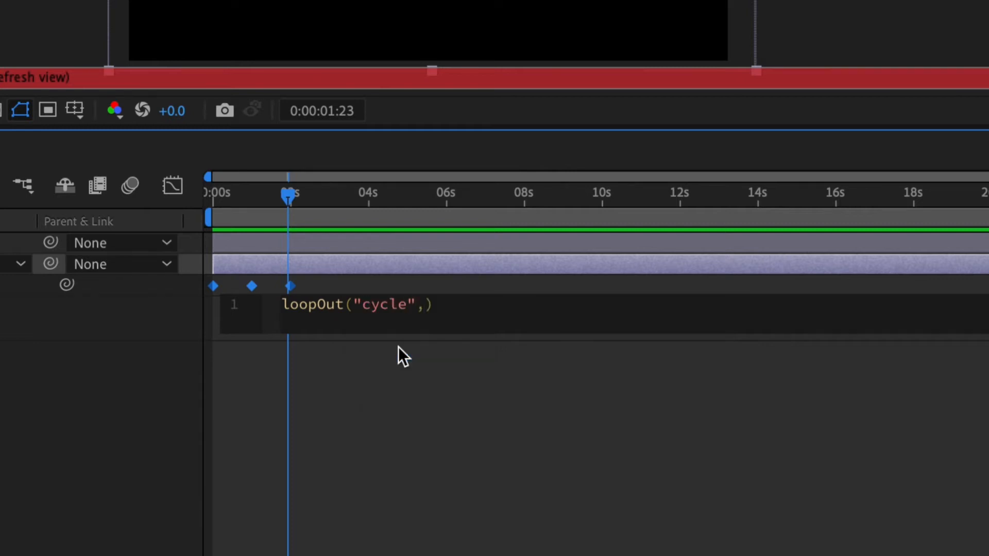
type("0")
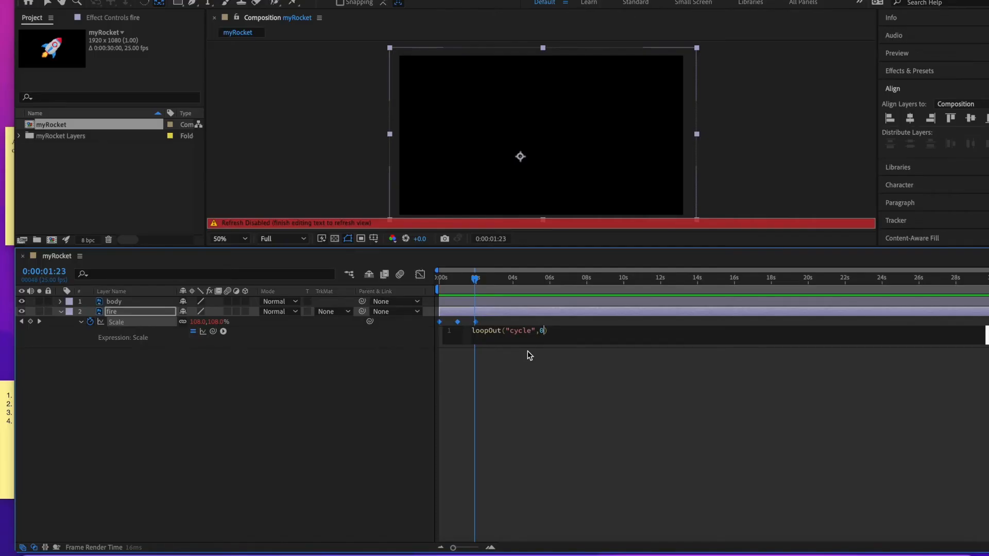
left_click(481, 389)
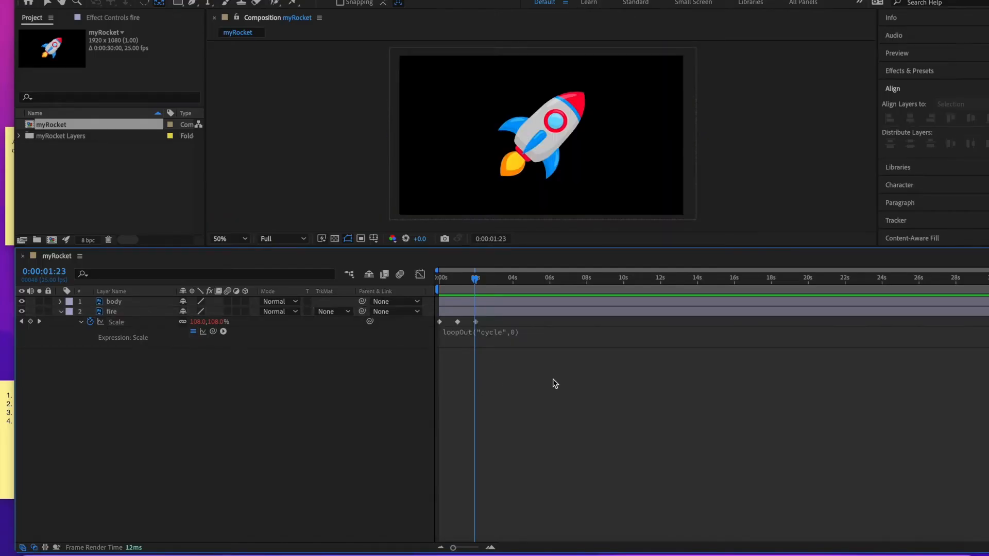
- Preview the flame animation from the start of the timeline
left_click_drag(475, 281, 438, 281)
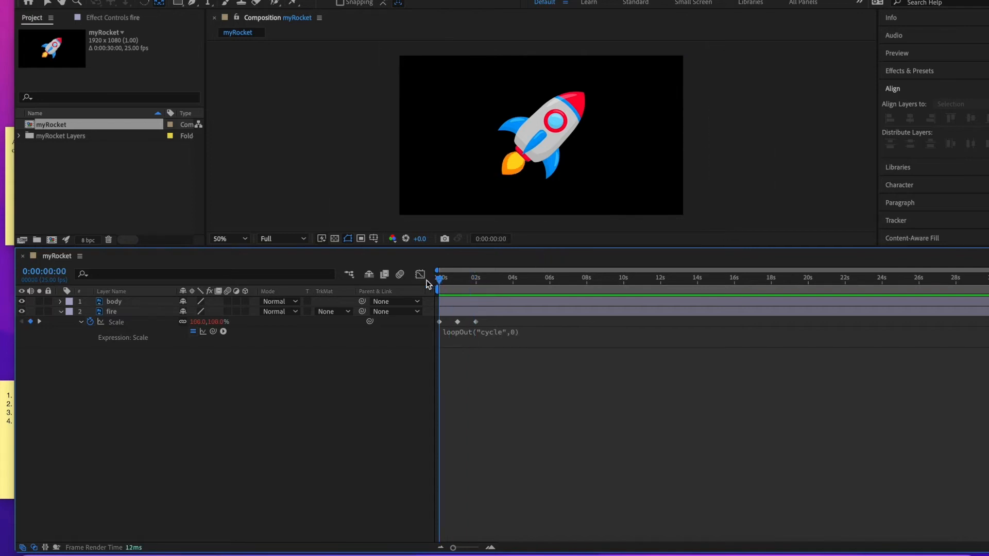
key("space")
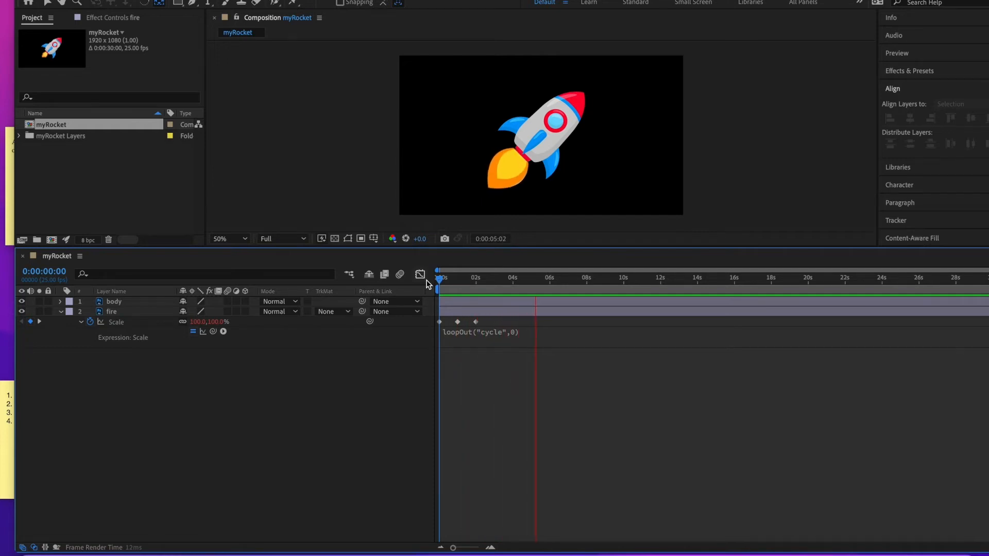
key("space")
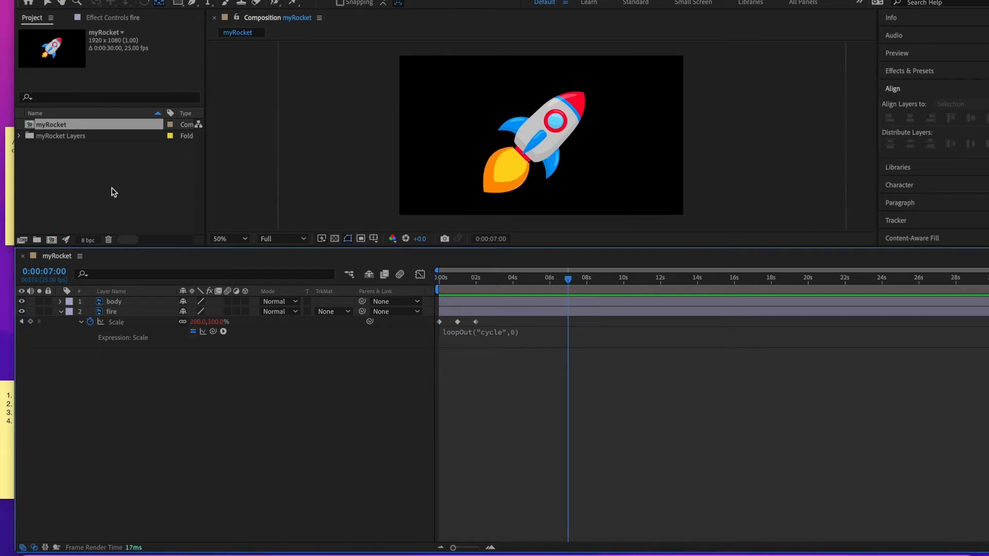
- Create a new composition named Main comp
left_click(101, 175)
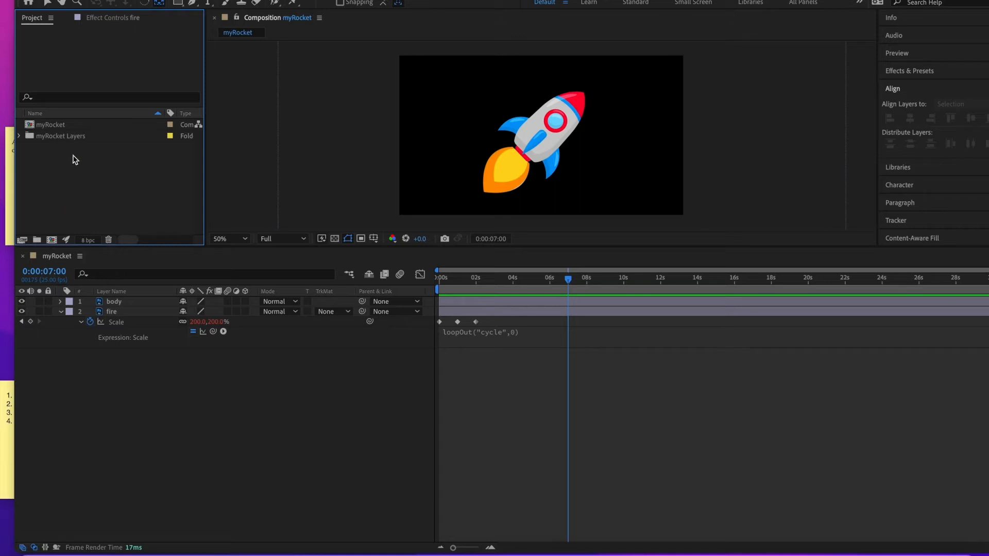
left_click(52, 241)
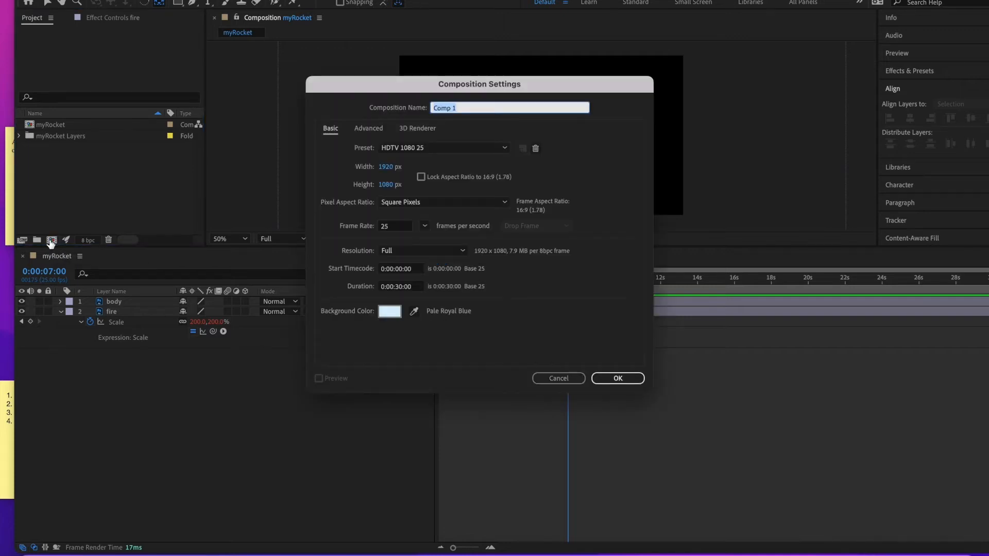
type("Main co")
left_click(611, 377)
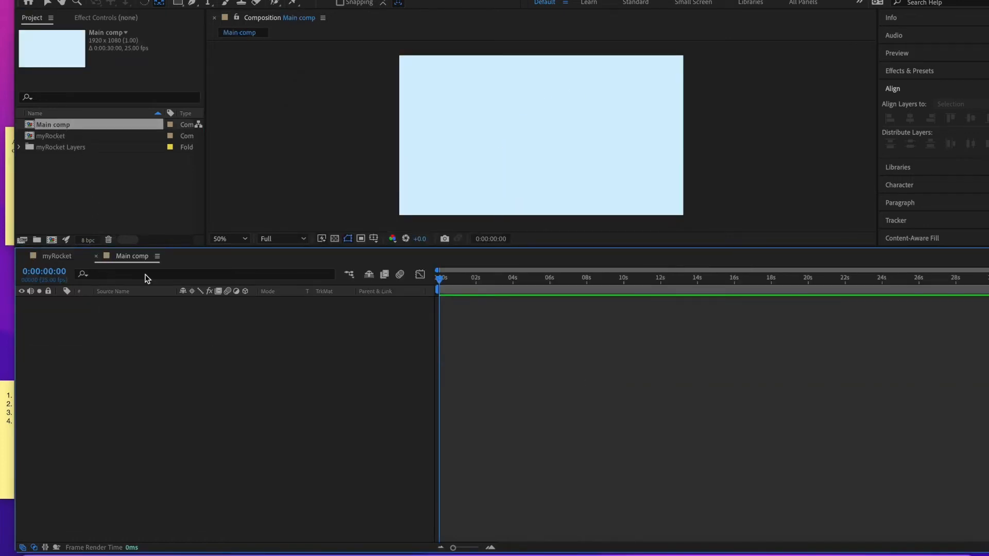
left_click(61, 258)
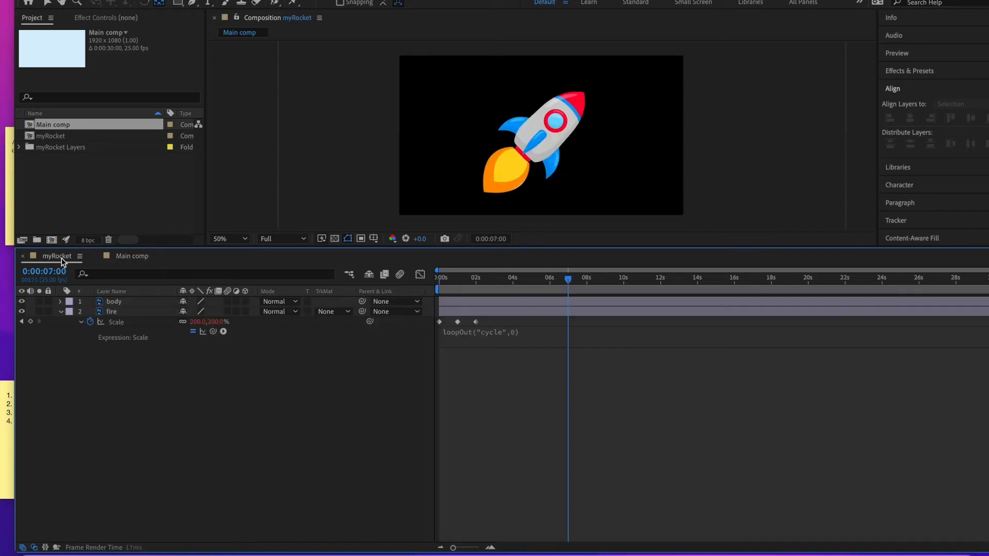
left_click(125, 259)
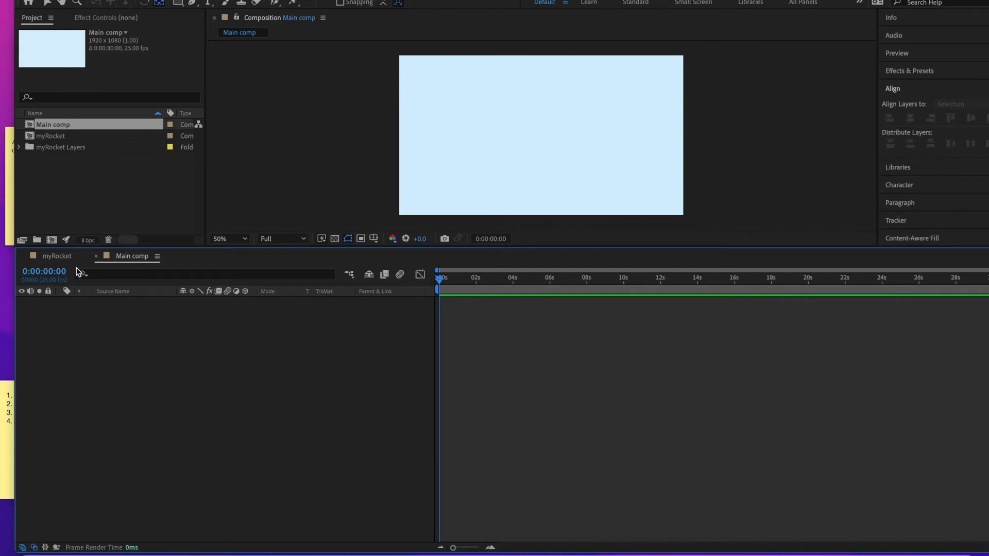
- Add the myRocket composition as a layer in Main comp and scale the layer down to 25%
left_click(59, 138)
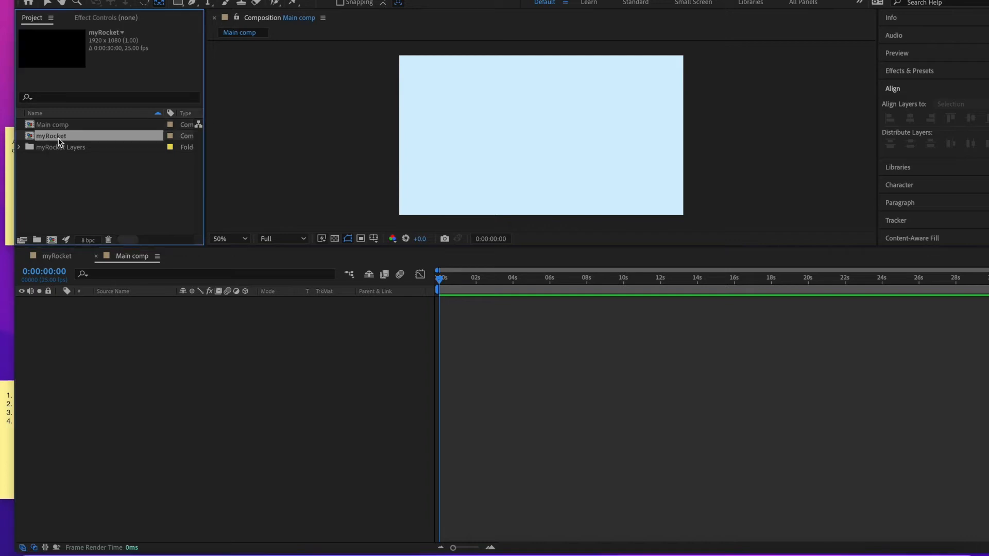
left_click_drag(54, 137, 66, 316)
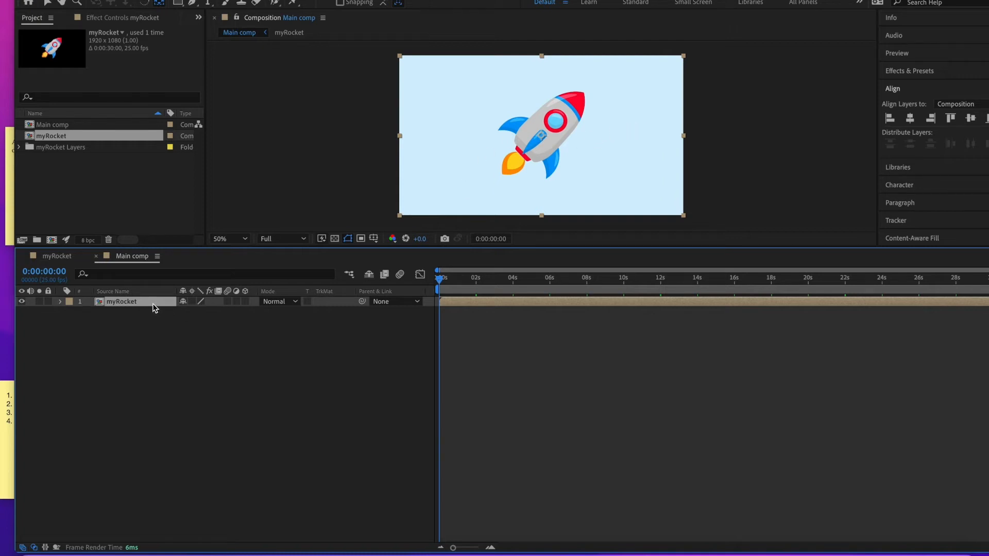
key("s")
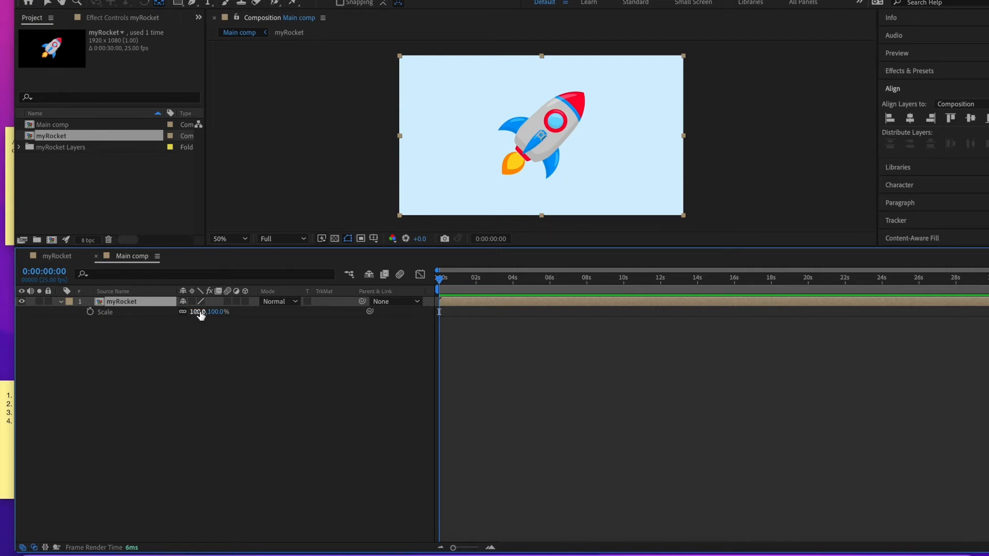
left_click_drag(200, 312, 170, 313)
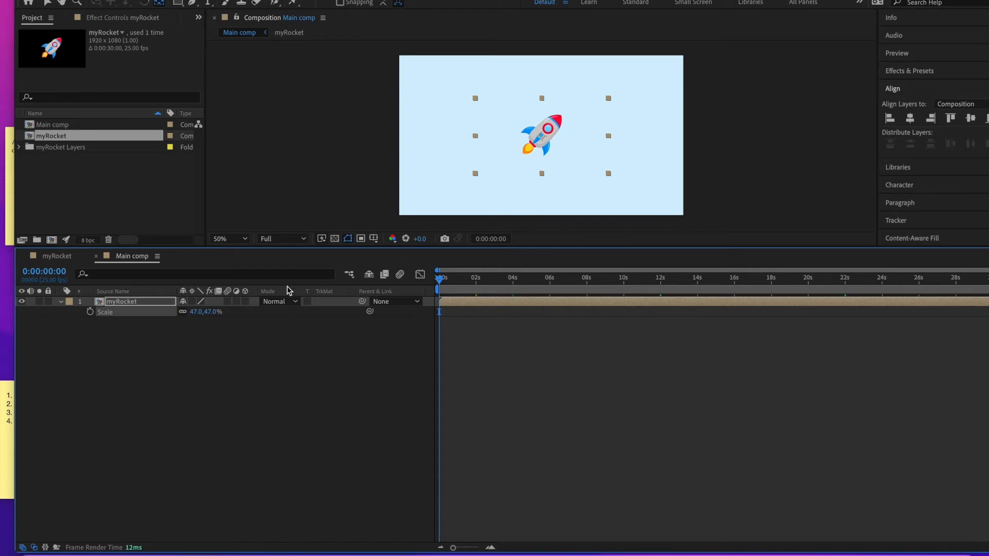
left_click_drag(199, 312, 190, 315)
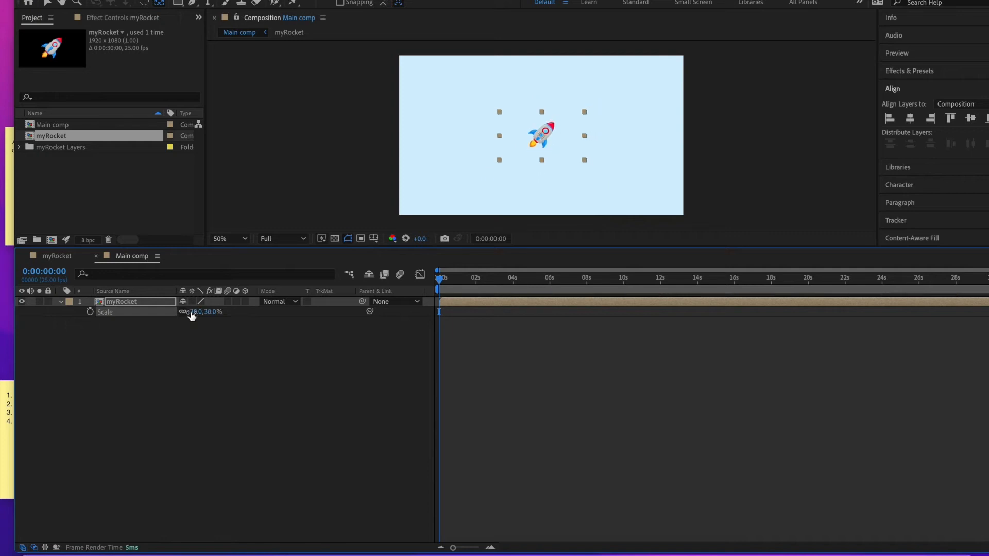
key("period")
key("period")
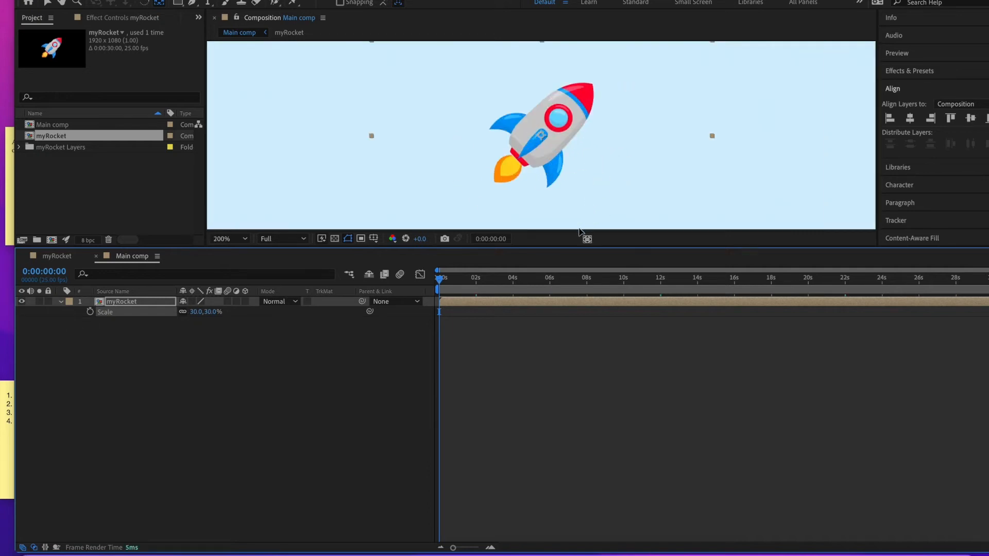
left_click_drag(577, 249, 551, 488)
key("comma")
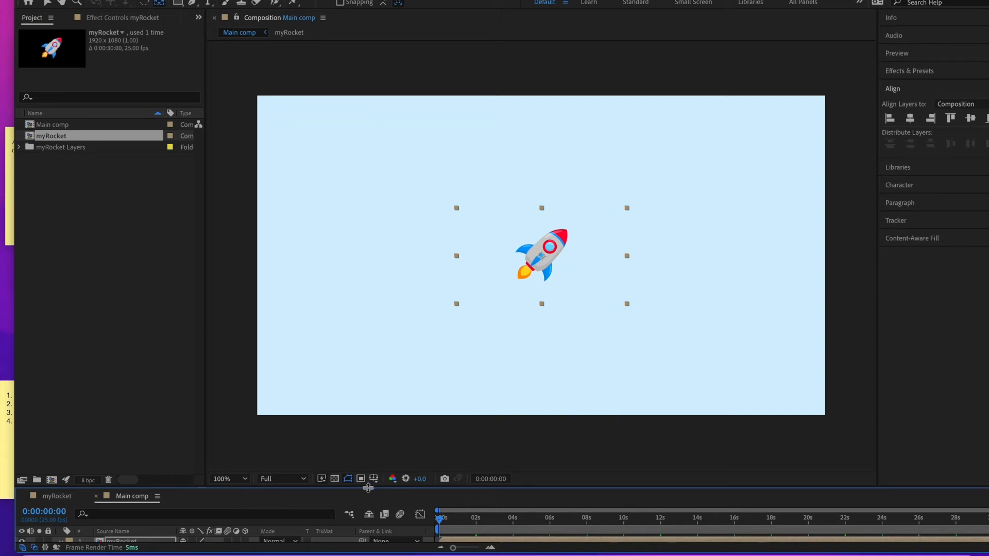
left_click_drag(531, 487, 536, 395)
left_click_drag(200, 463, 198, 464)
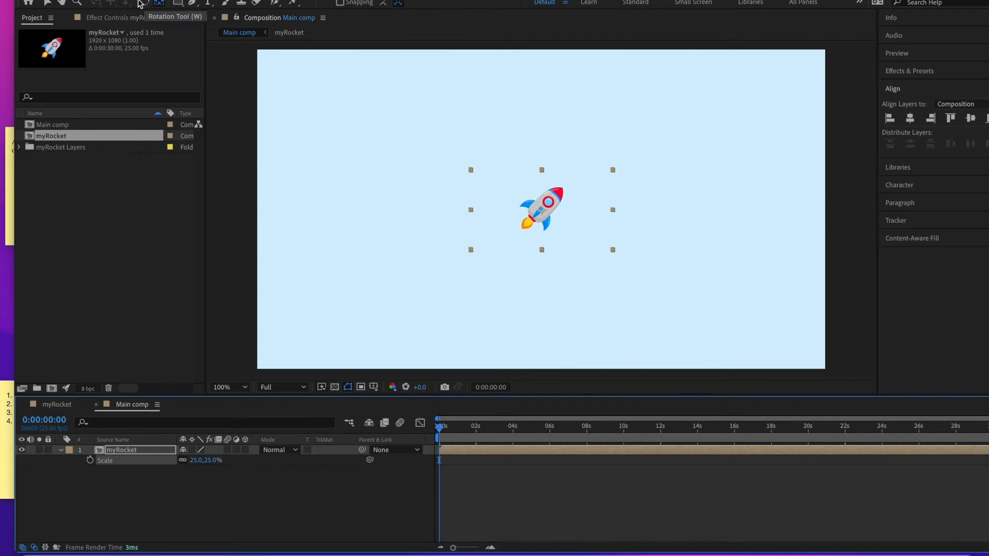
- Move the rocket just off the frame's left edge and set a Position keyframe at the start of the timeline
left_click(48, 5)
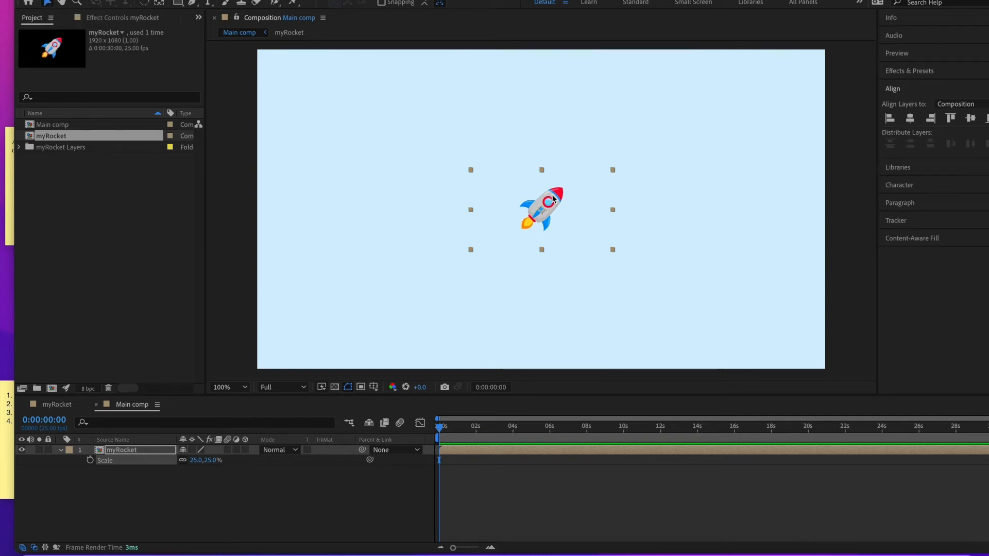
left_click_drag(554, 200, 239, 186)
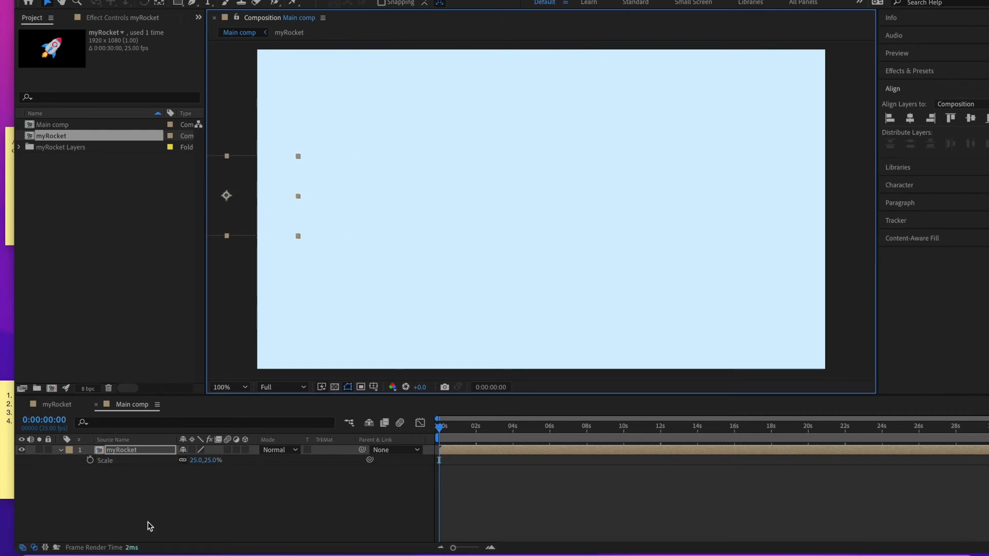
left_click(137, 452)
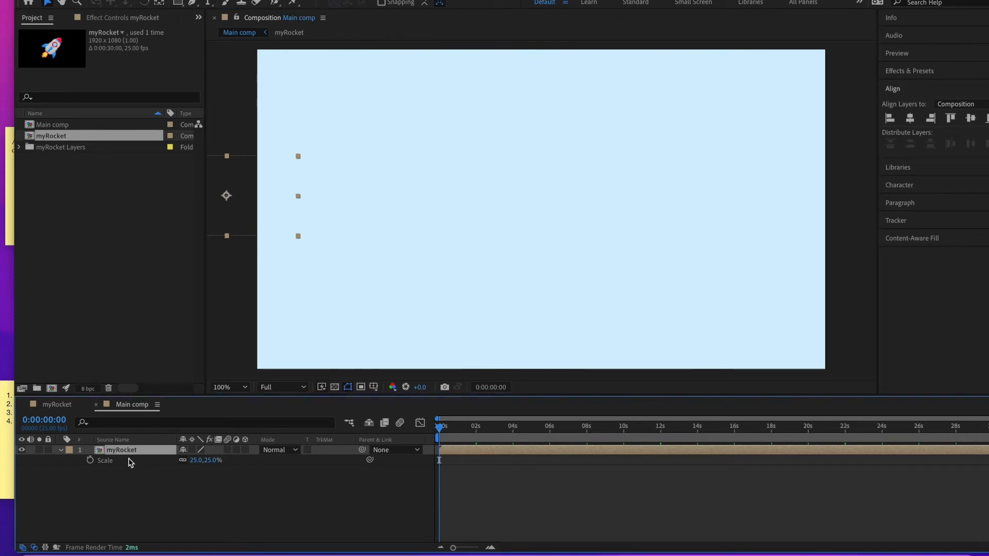
key("p")
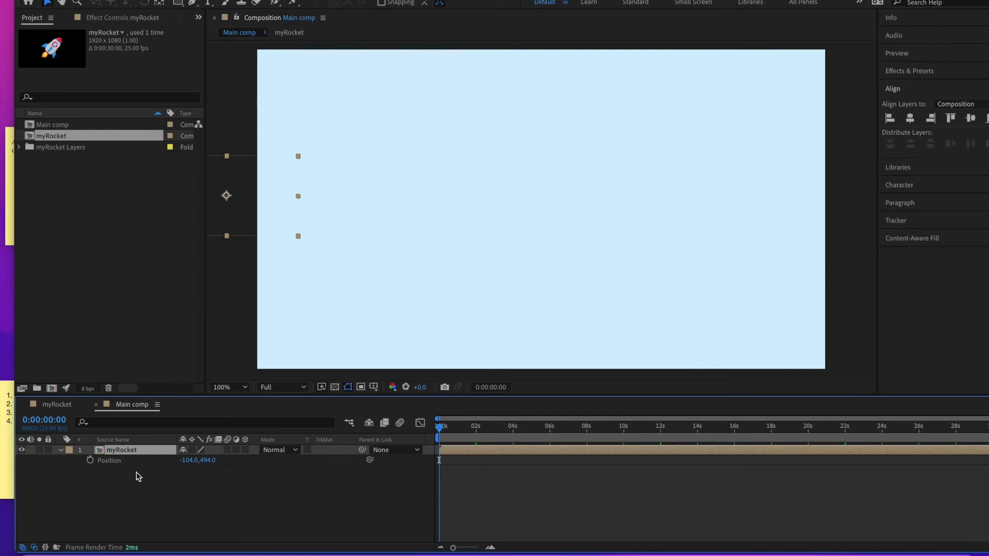
left_click(90, 461)
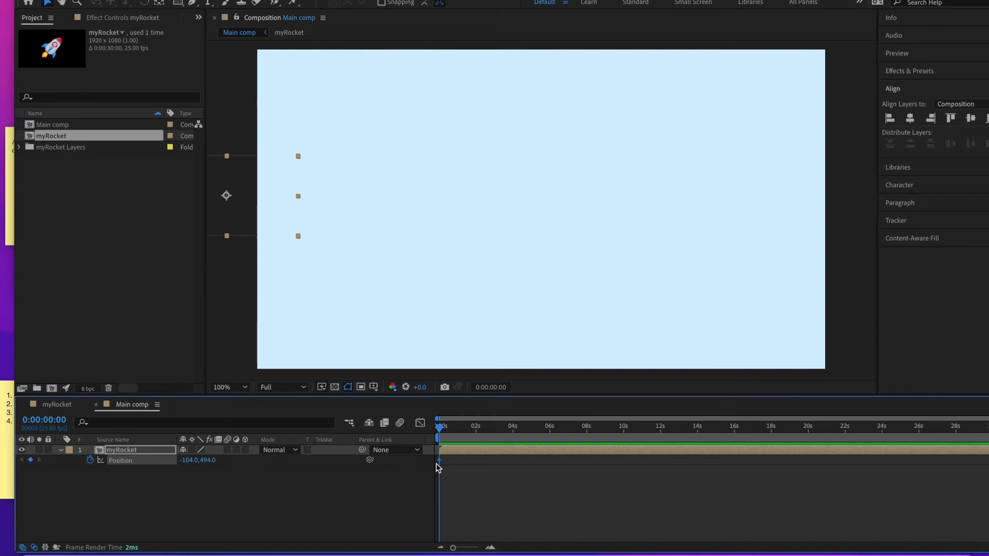
- At about 2 seconds, move the rocket up into the frame's upper left area to key its position
mouse_move(440, 465)
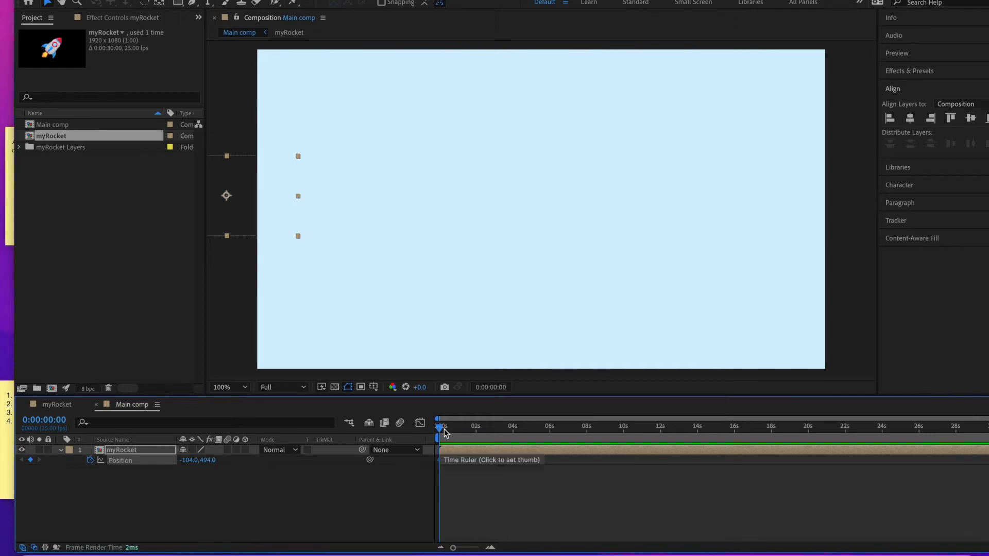
left_click_drag(439, 430, 476, 436)
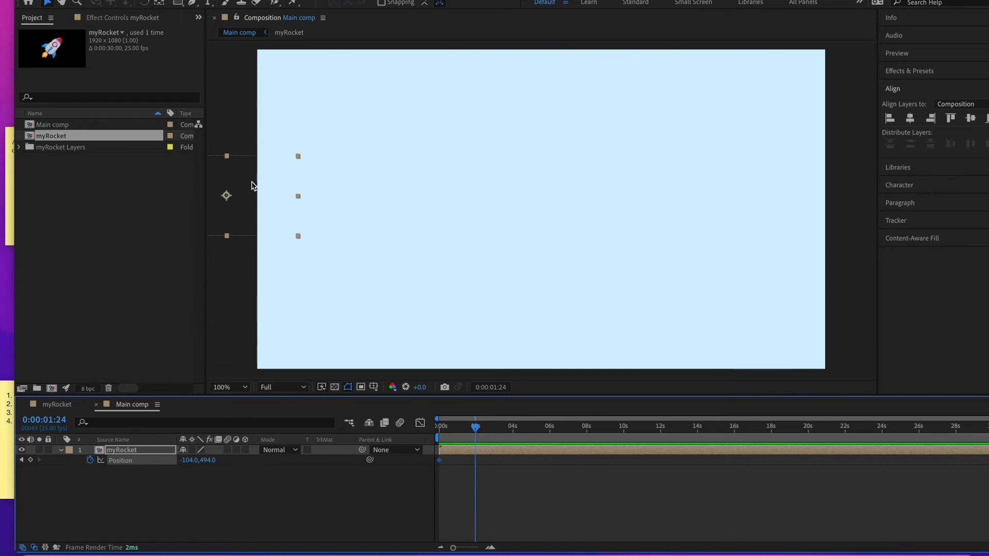
left_click_drag(227, 199, 355, 139)
- At about 4 seconds, add a Position keyframe and move the rocket down toward the frame's centre
left_click_drag(478, 431, 513, 435)
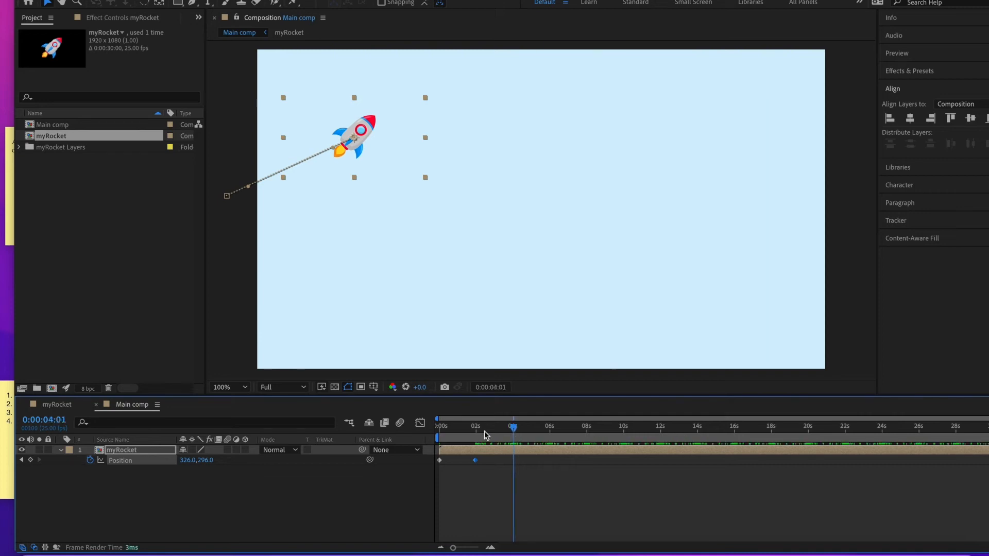
left_click(31, 460)
left_click_drag(365, 129, 463, 234)
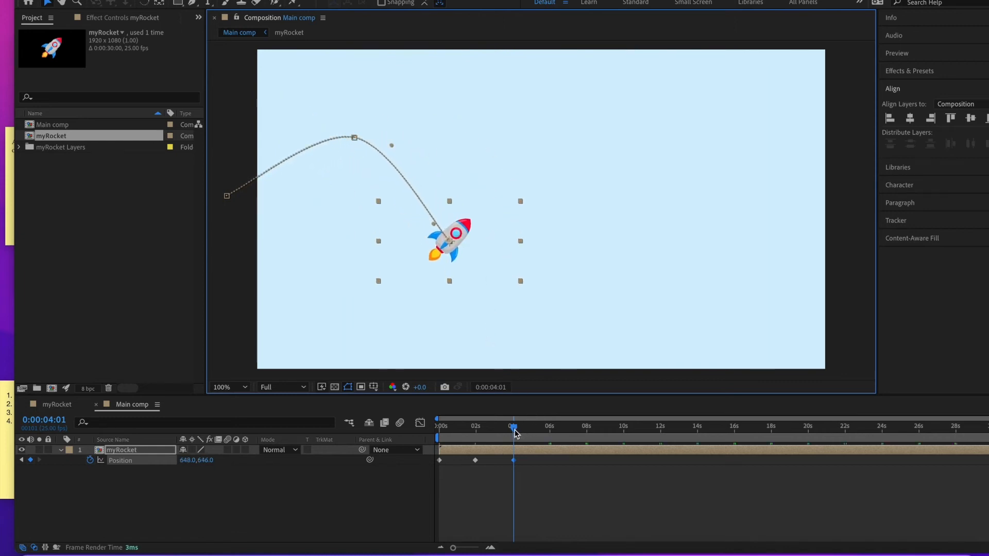
- At about 6 seconds, add a Position keyframe and move the rocket up and to the right
left_click_drag(515, 428, 552, 432)
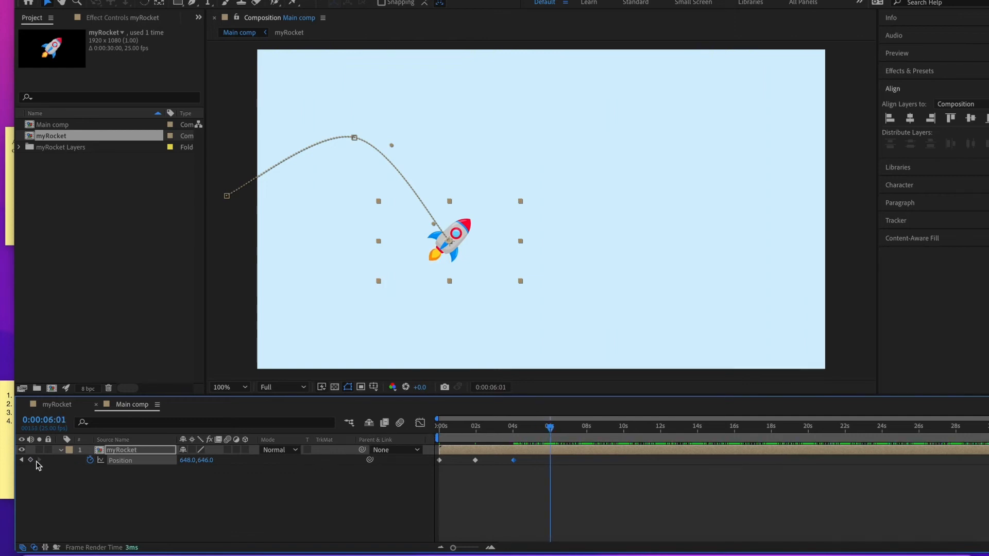
left_click(30, 461)
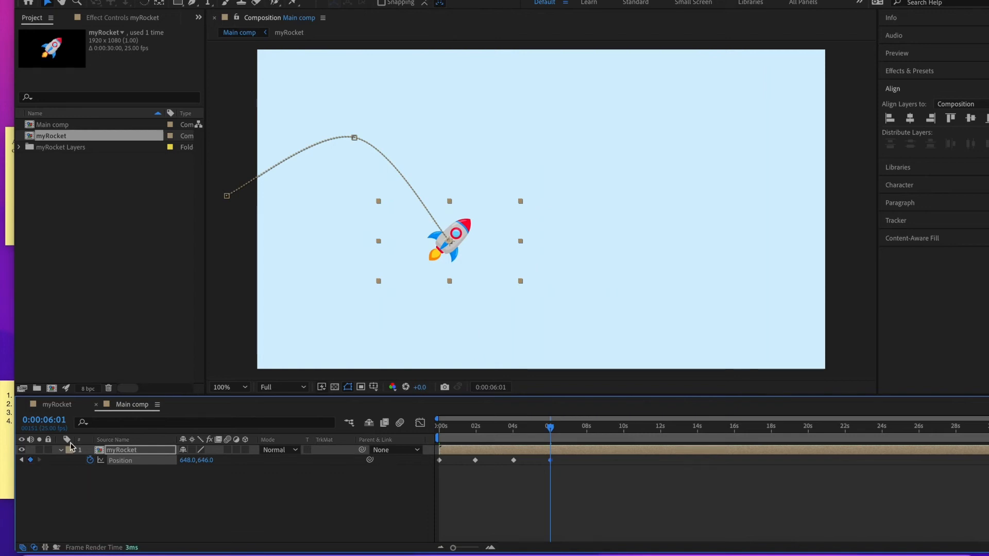
left_click_drag(464, 233, 531, 164)
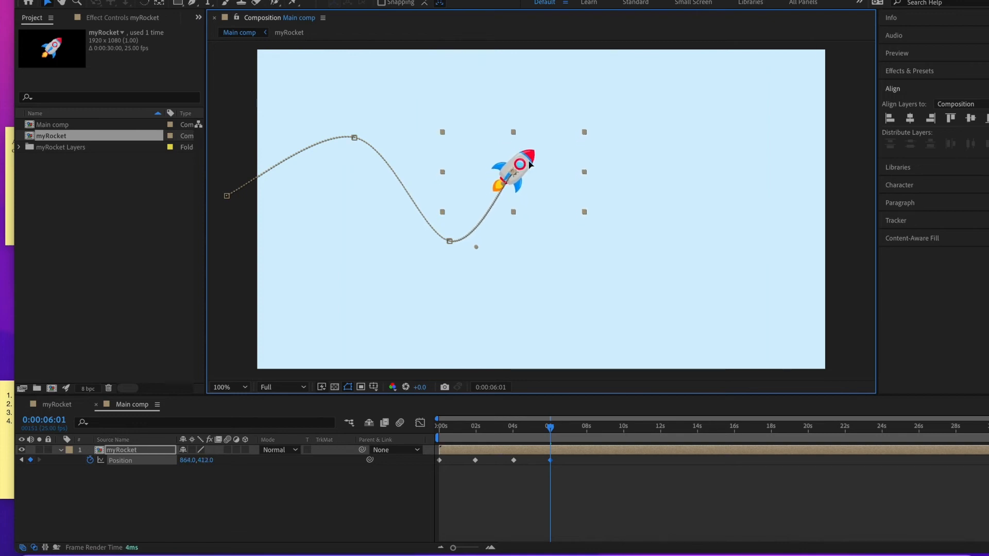
left_click(552, 432)
mouse_move(551, 431)
left_mouse_down()
mouse_move(423, 431)
mouse_move(554, 429)
left_mouse_up()
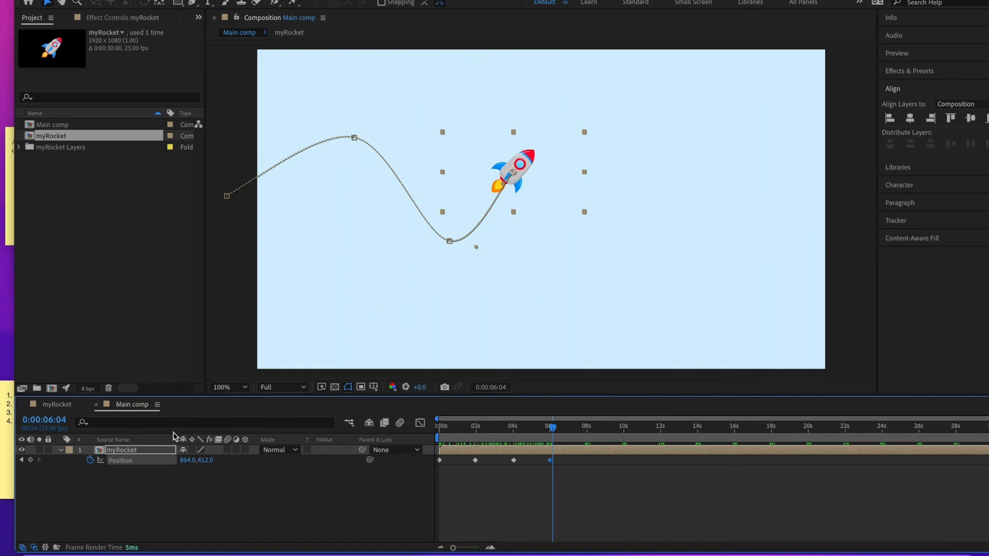
- Keyframe the rocket's Rotation at 0° at the start and about 11° at 15 frames
left_click(140, 452)
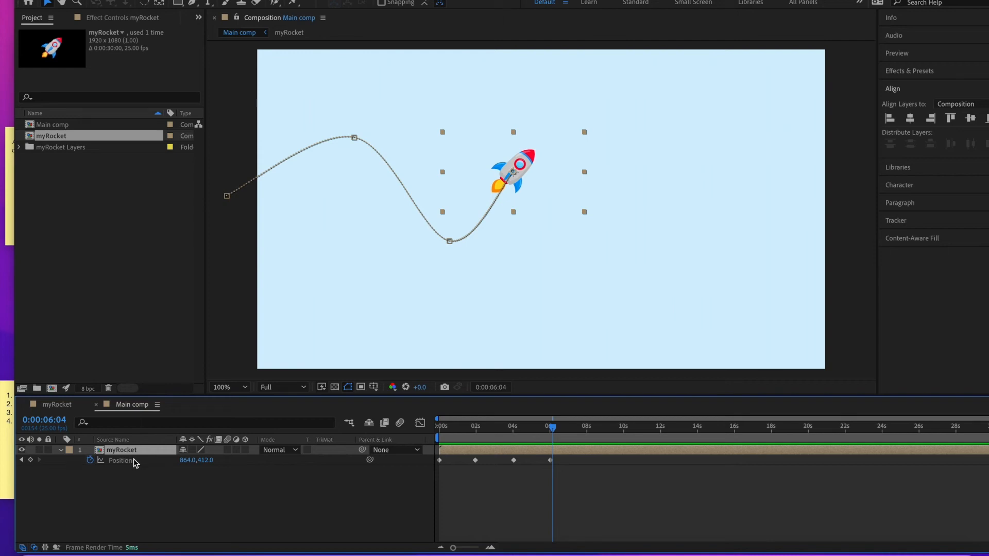
key("r")
left_click_drag(553, 431, 421, 432)
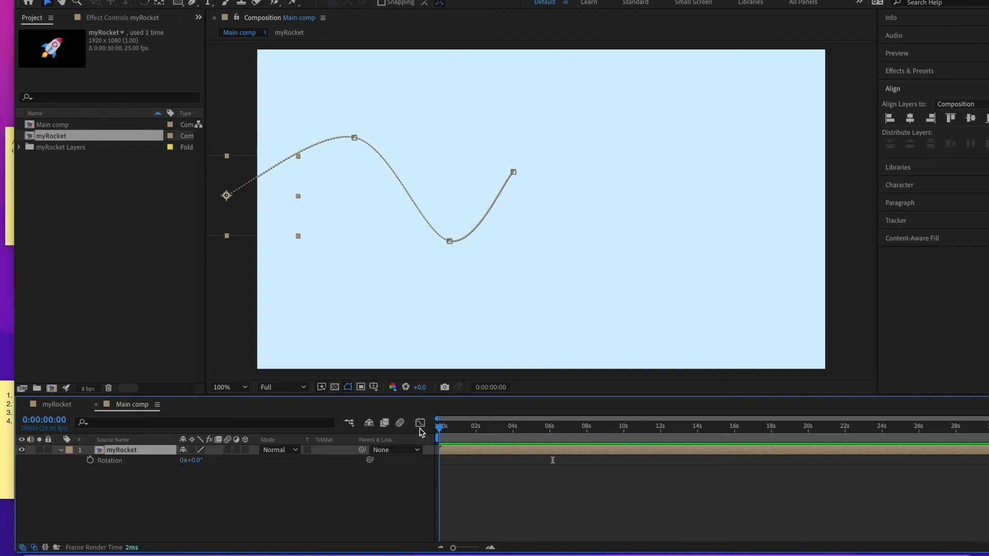
left_click(90, 460)
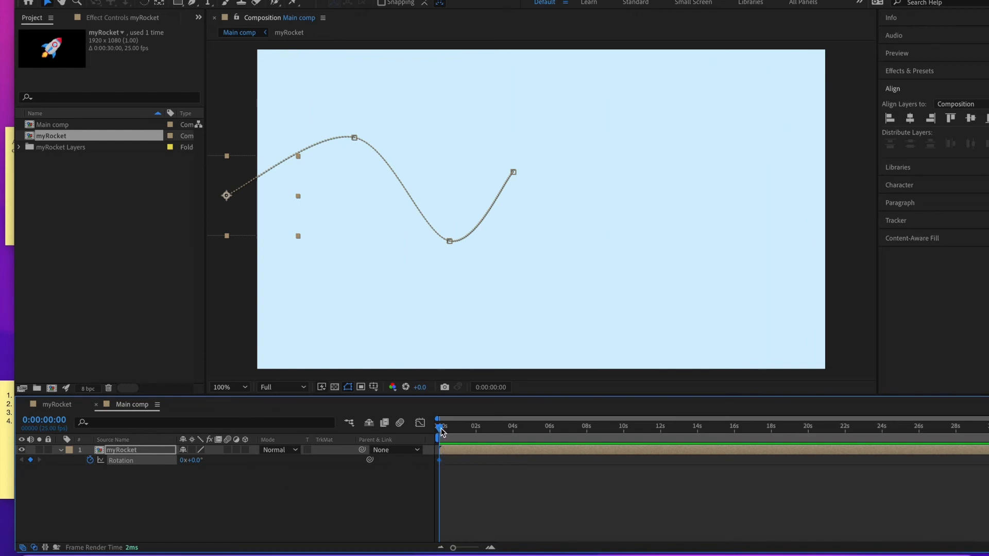
left_click_drag(440, 430, 450, 430)
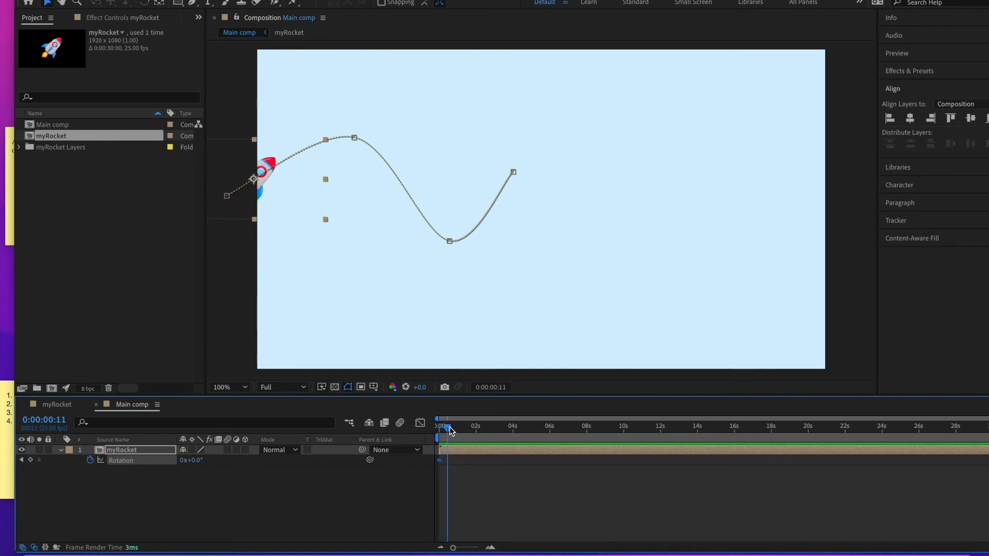
left_click_drag(450, 431, 451, 432)
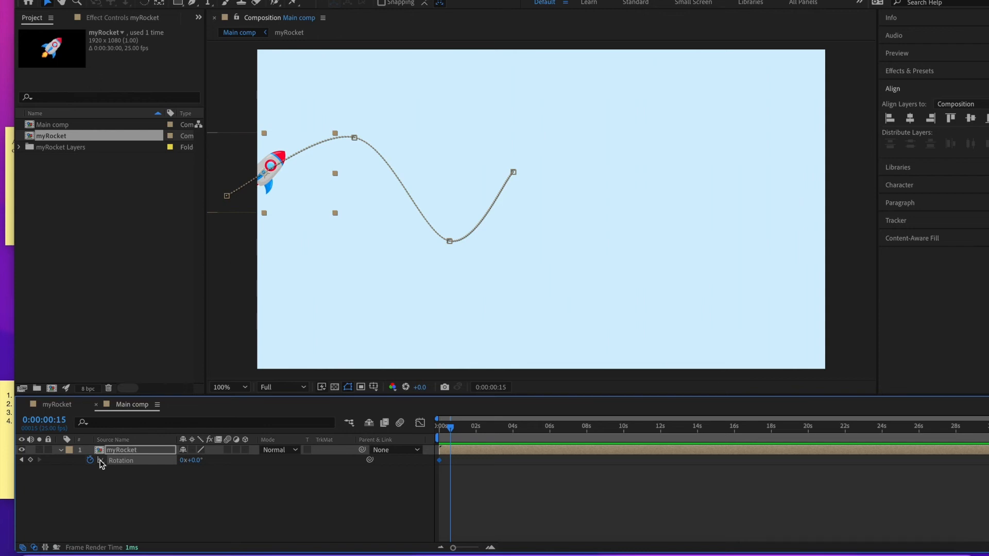
left_click(30, 461)
left_click_drag(197, 460, 203, 460)
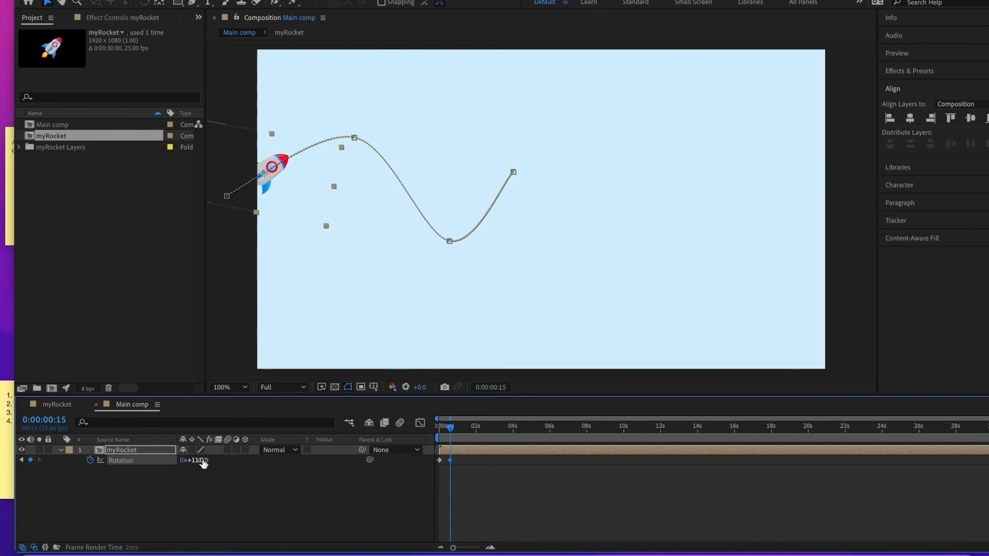
- Add Rotation keyframes of 24° at 1 second 4 frames and 47° at 1 second 18 frames
left_click_drag(452, 428, 463, 433)
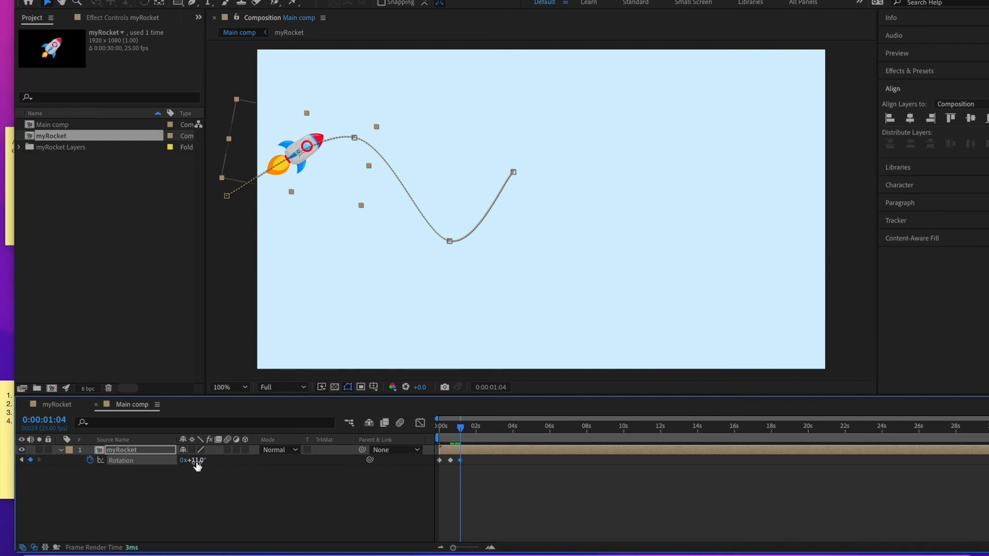
left_click_drag(198, 462, 205, 462)
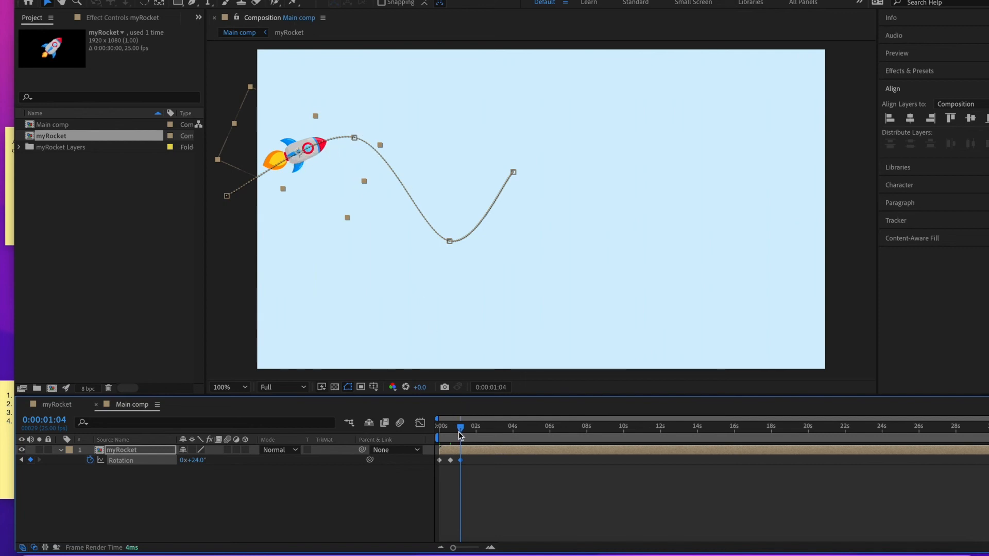
left_click_drag(463, 430, 474, 430)
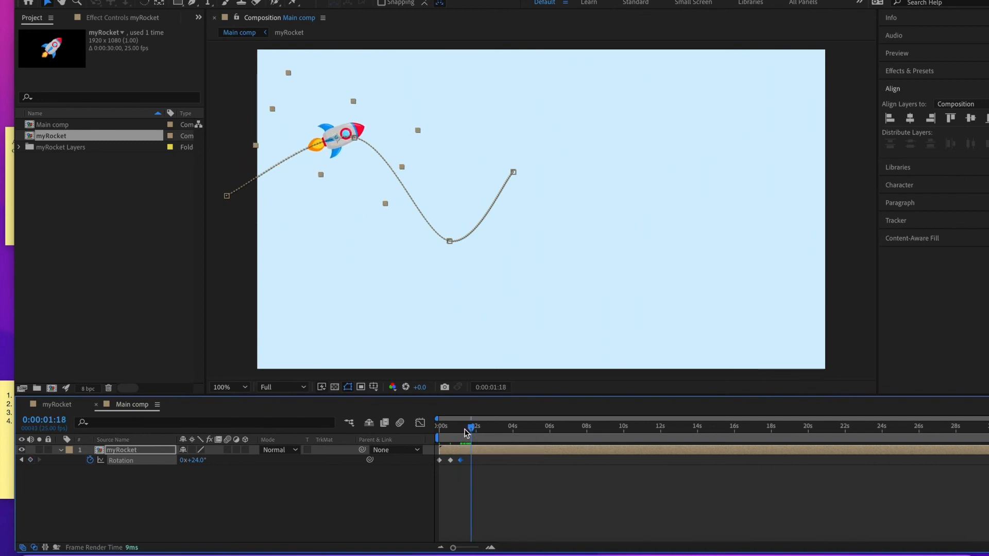
left_click(31, 460)
left_click_drag(199, 462, 215, 462)
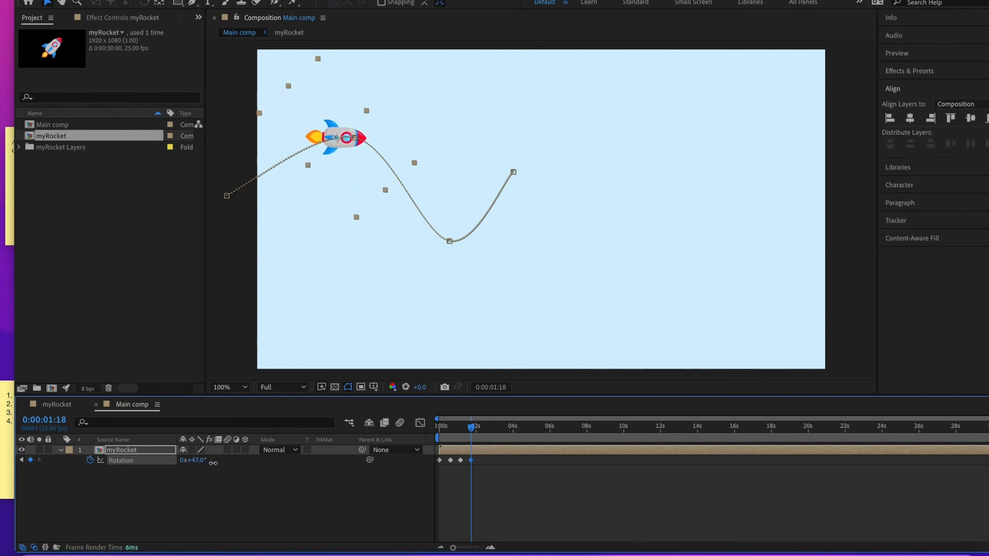
- Add Rotation keyframes of 94° at 2 seconds 7 frames and 86° at 3 seconds 15 frames
left_click_drag(472, 428, 484, 432)
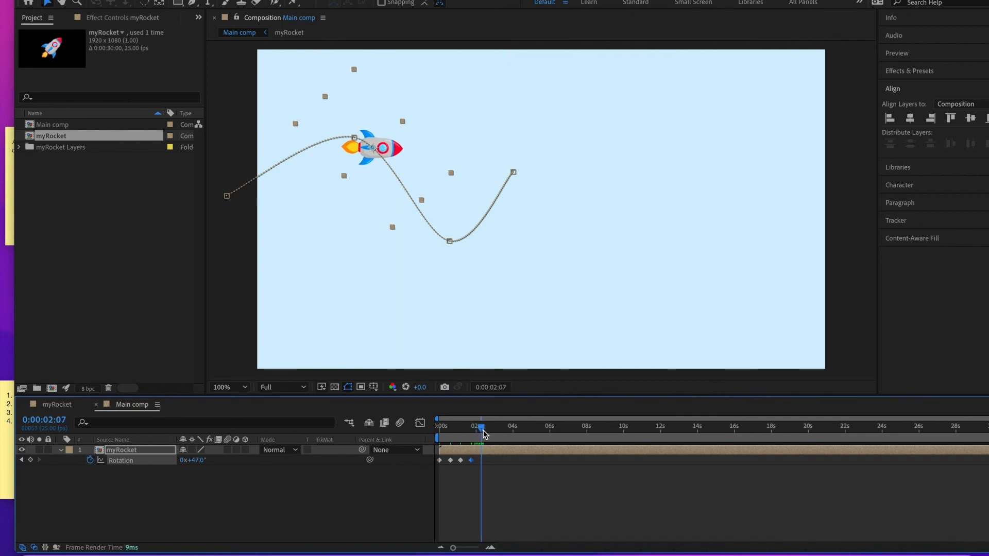
left_click(30, 461)
left_click_drag(198, 461, 226, 462)
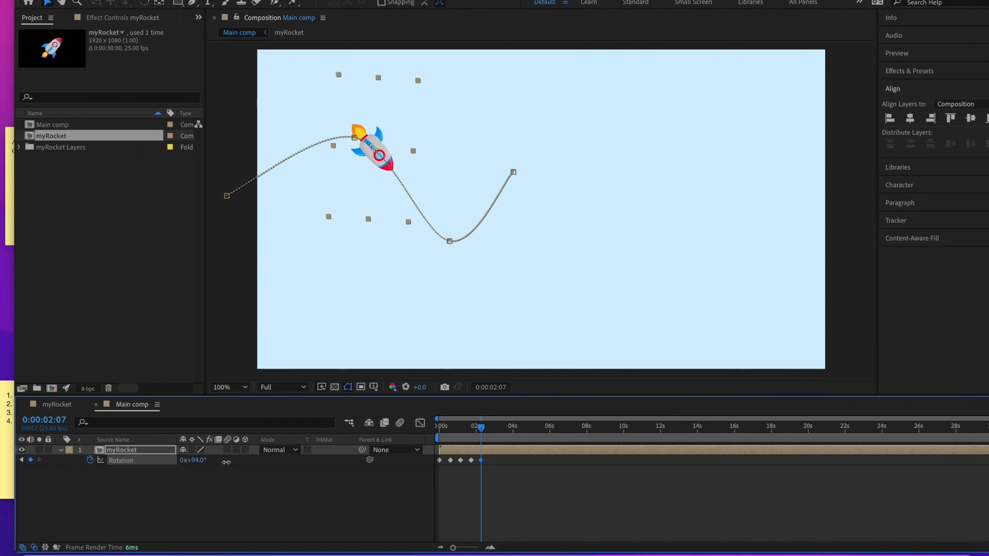
left_click_drag(484, 430, 510, 433)
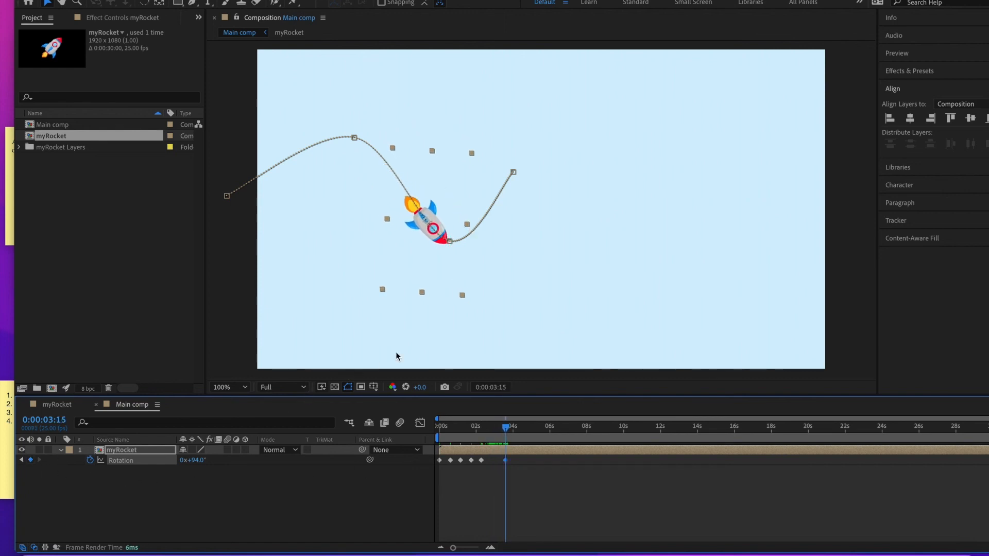
left_click_drag(197, 462, 192, 462)
left_click_drag(505, 431, 512, 431)
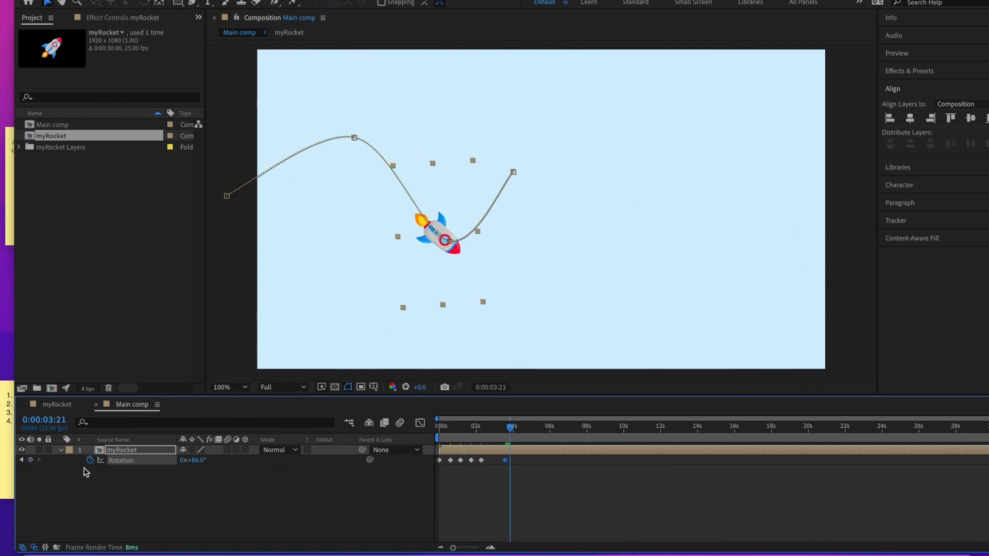
- Set the rocket's Rotation to 47° at 3 seconds 21 frames and 3° at 4 seconds 7 frames
left_click_drag(194, 464, 179, 470)
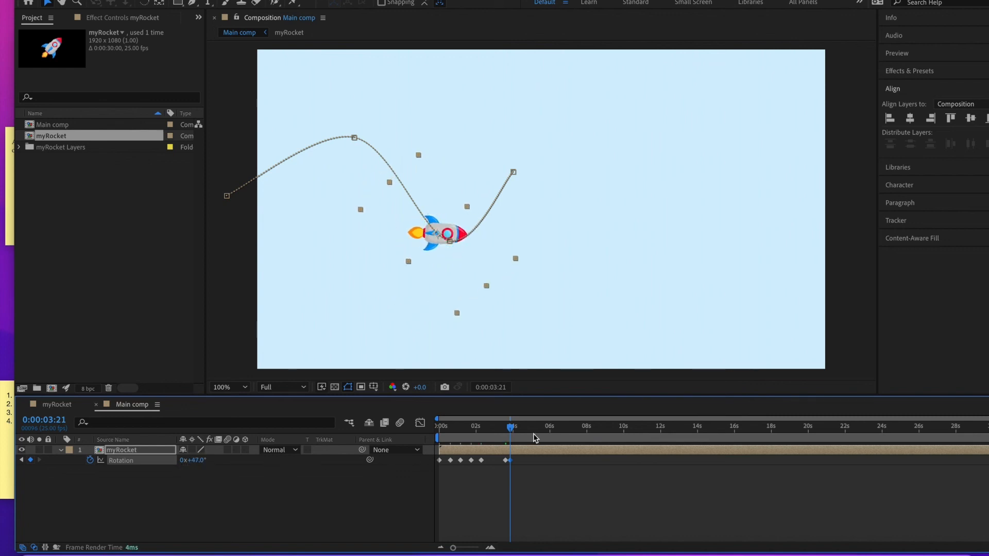
left_click_drag(509, 431, 520, 431)
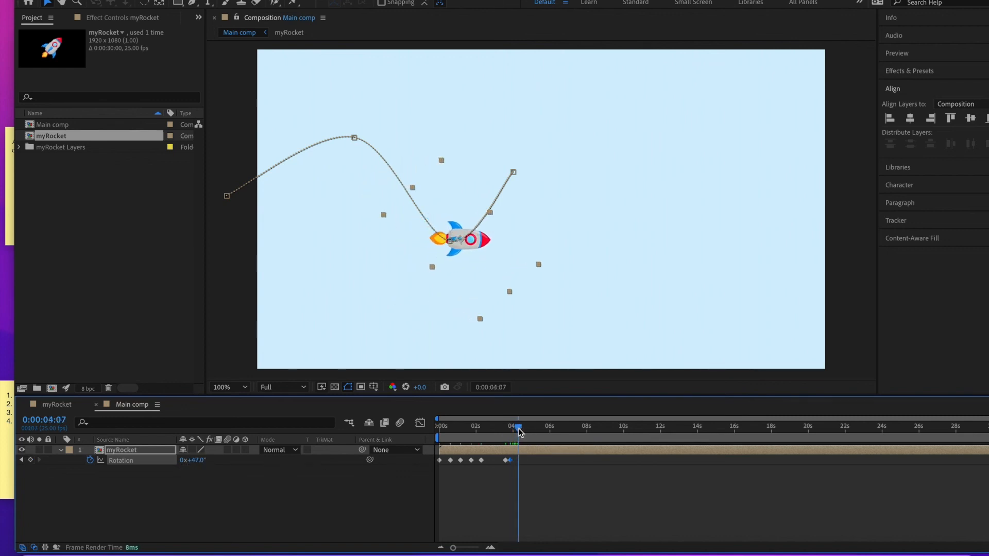
left_click(30, 460)
left_click_drag(199, 462, 191, 467)
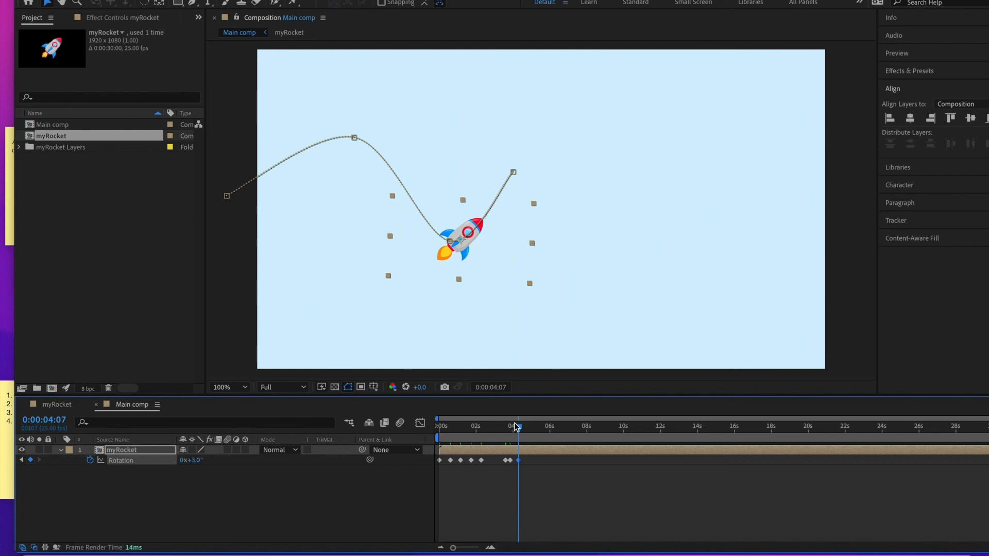
- Set Rotation to -12° at 4 seconds 23 frames and add a matching Rotation keyframe at 5 seconds 13 frames
left_click_drag(519, 430, 531, 430)
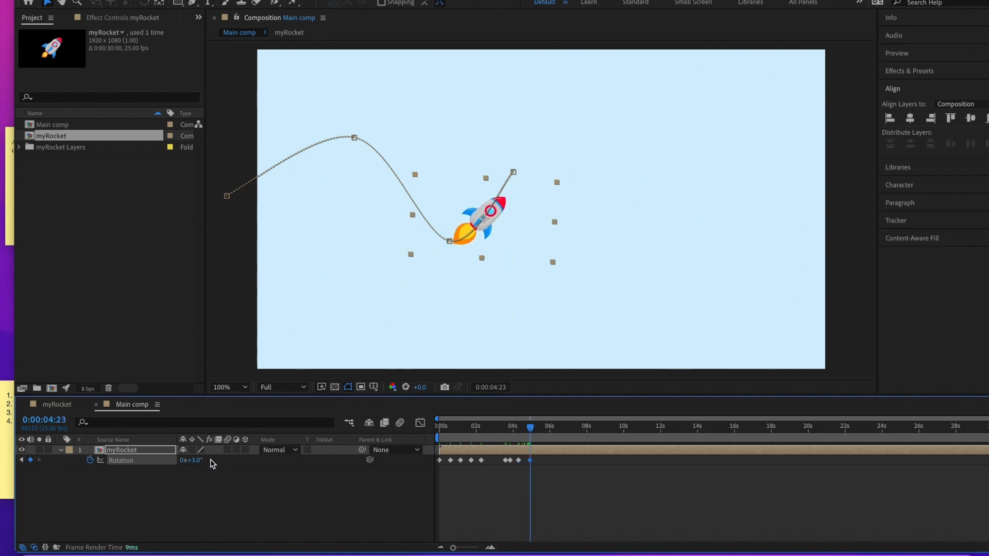
mouse_move(196, 460)
left_mouse_down()
mouse_move(205, 461)
mouse_move(198, 467)
left_mouse_up()
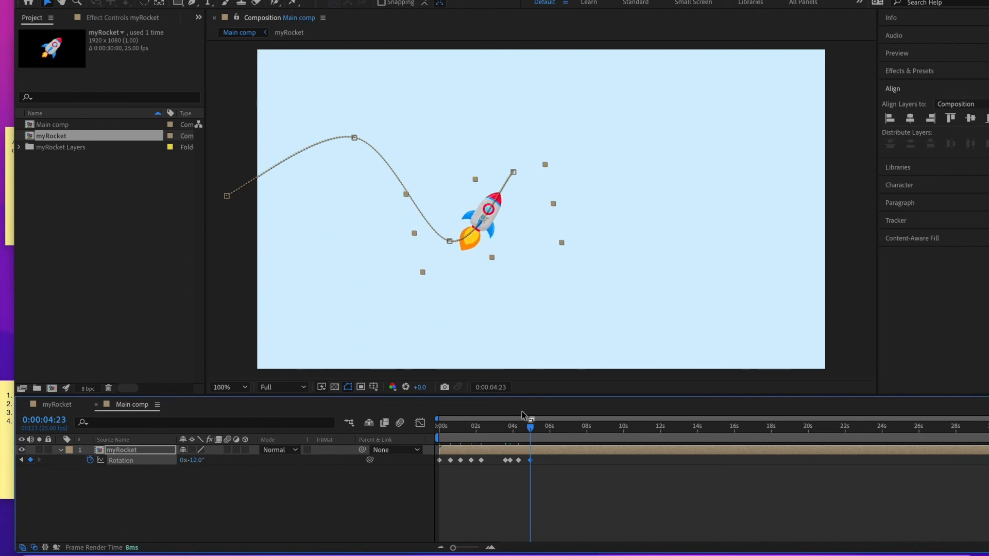
left_click_drag(532, 431, 543, 432)
left_click(30, 460)
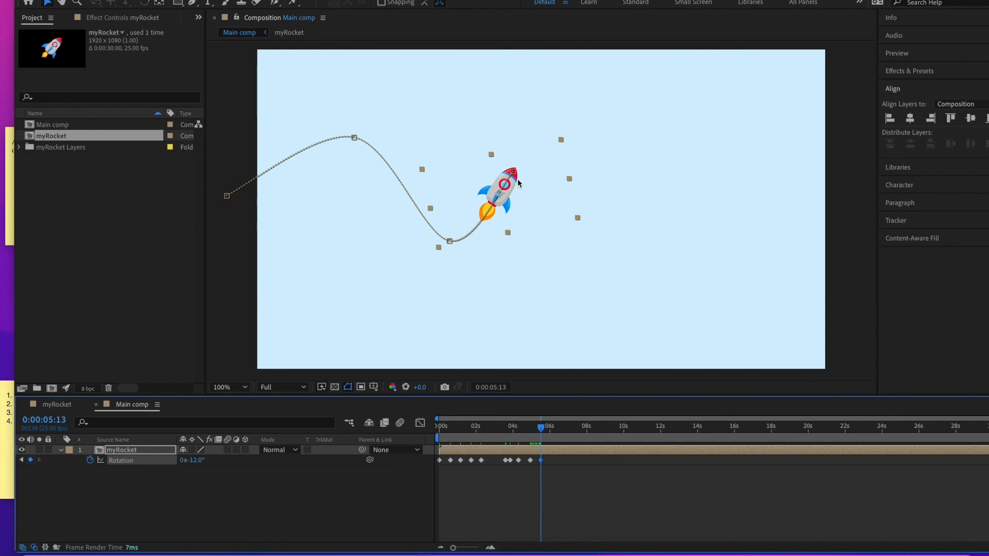
- Add a Rotation keyframe of 24° at 6 seconds
left_click_drag(541, 432, 550, 432)
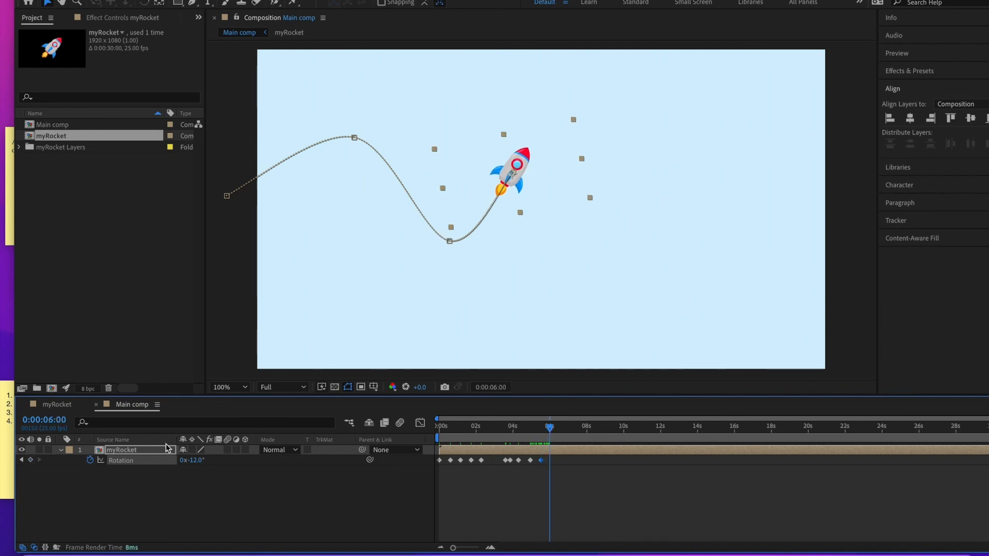
left_click(31, 460)
left_click_drag(201, 461, 222, 460)
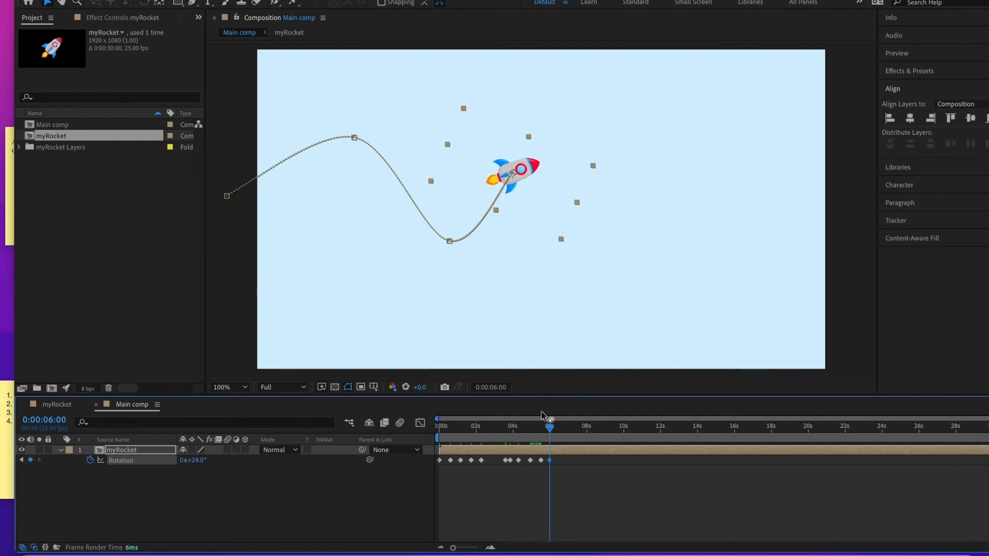
- Scrub the timeline and play back the animation from the start to review the rocket's flight
left_click_drag(550, 427, 392, 431)
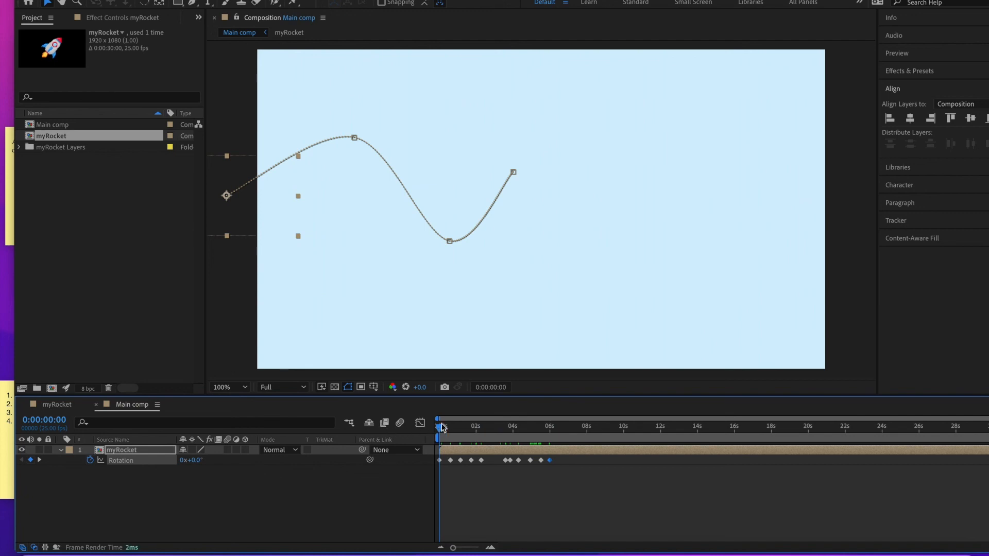
left_click_drag(448, 432, 554, 426)
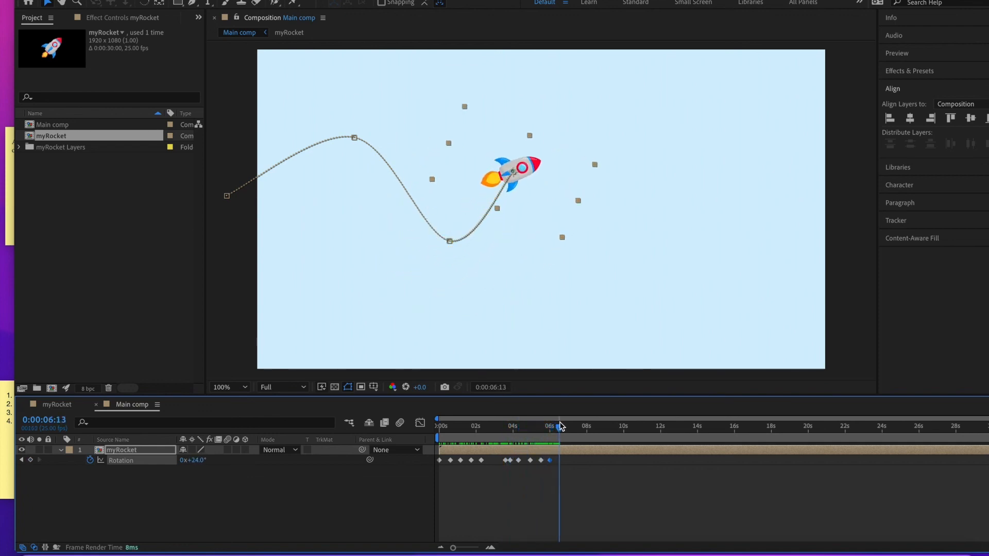
left_click_drag(560, 427, 657, 428)
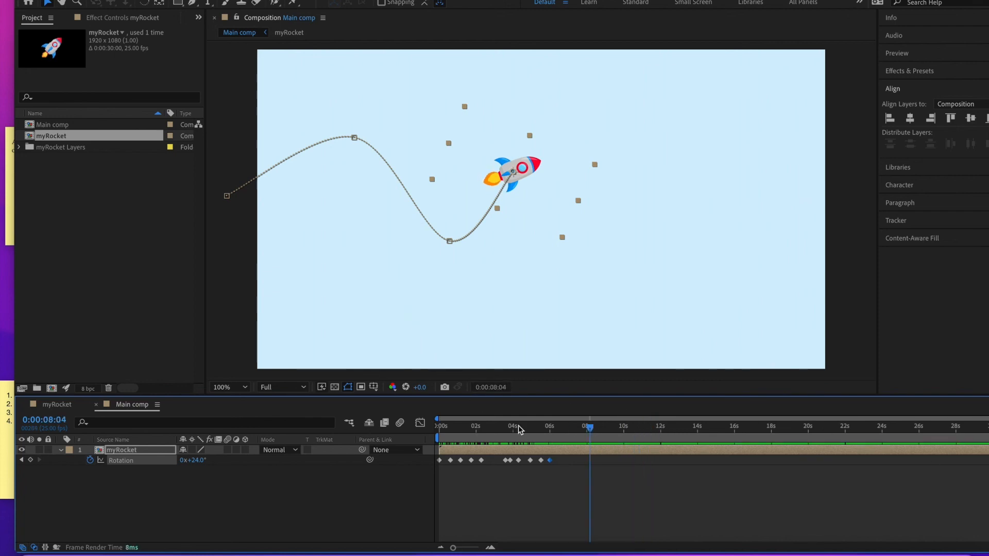
key("Home")
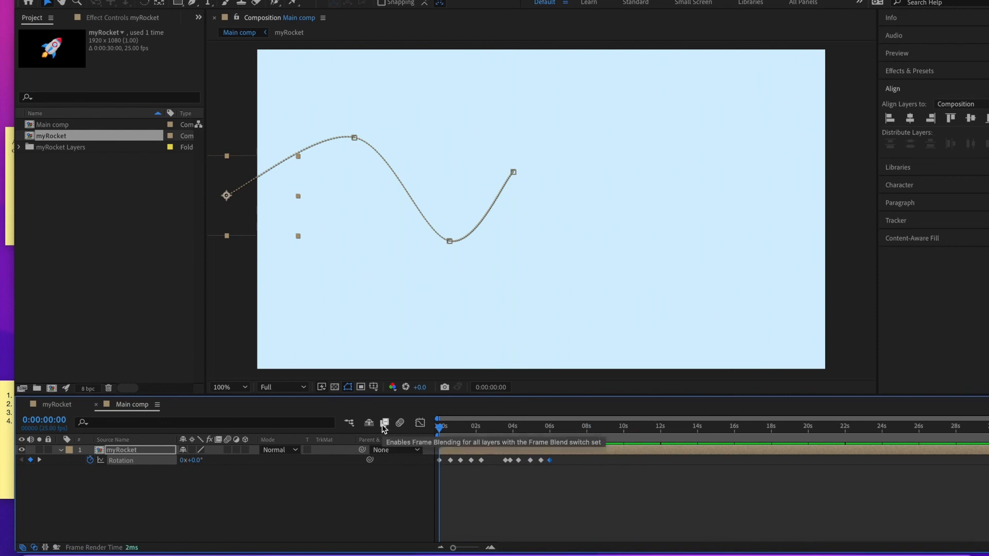
key("space")
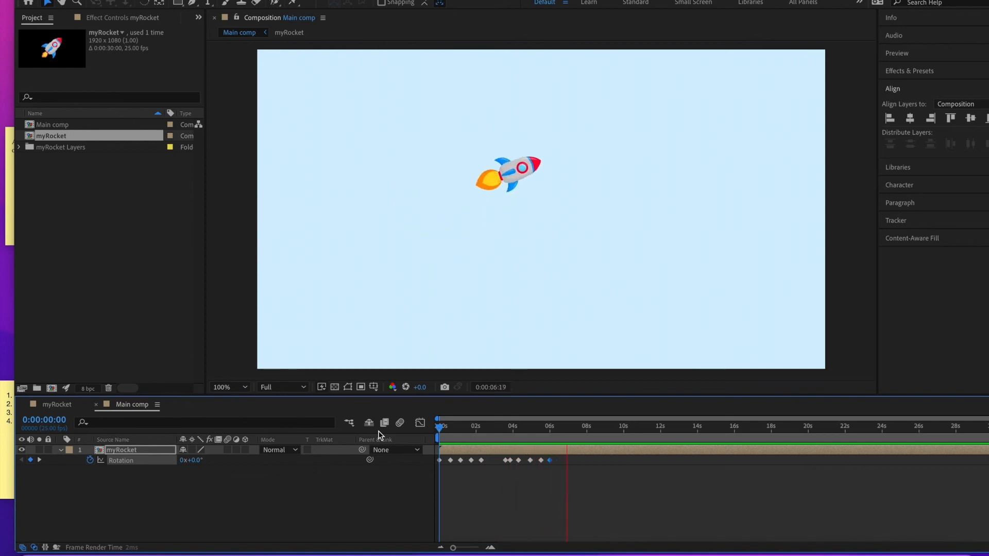
key("space")
left_click(126, 515)
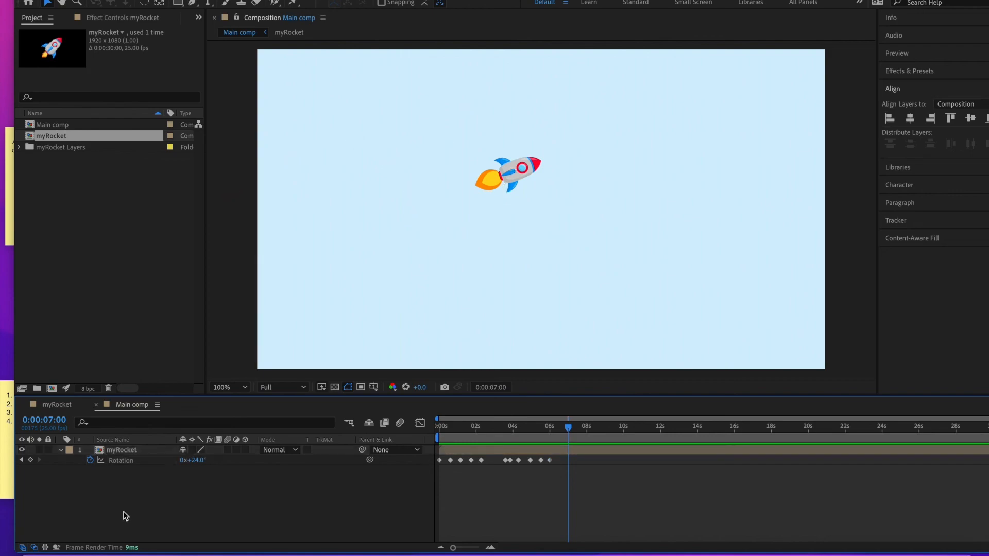